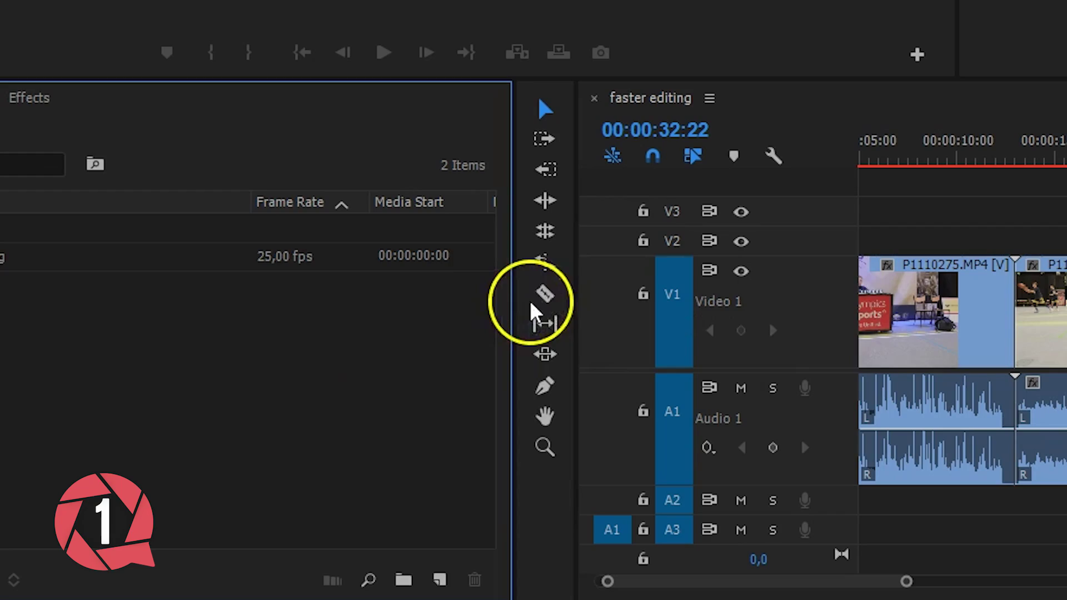
- Trim P1110337 to the playhead, removing its left piece and closing the gap
click(542, 294)
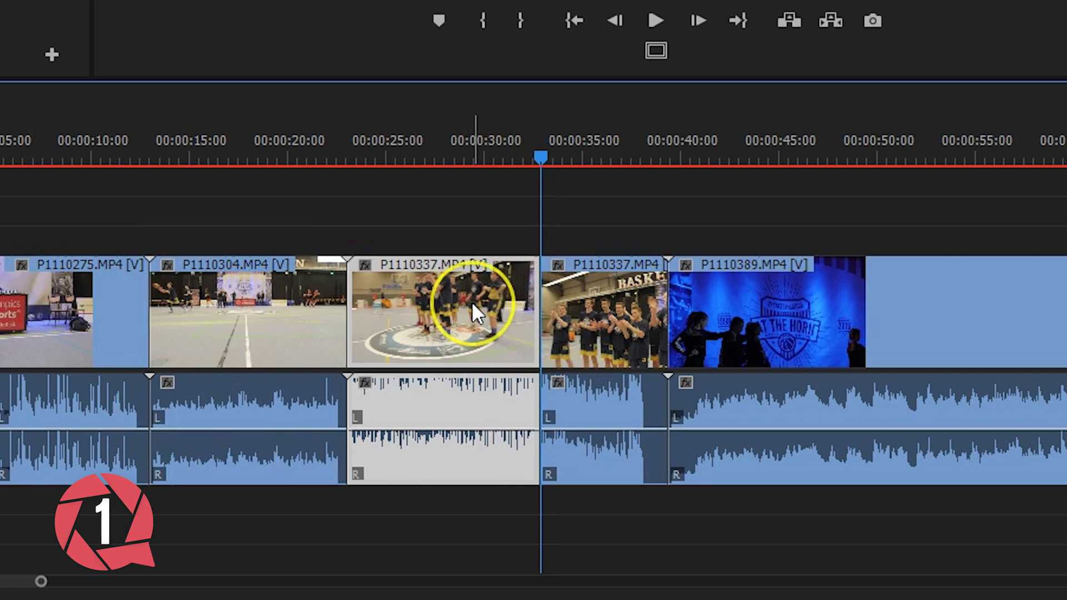
key(Delete)
click(471, 301)
key(Delete)
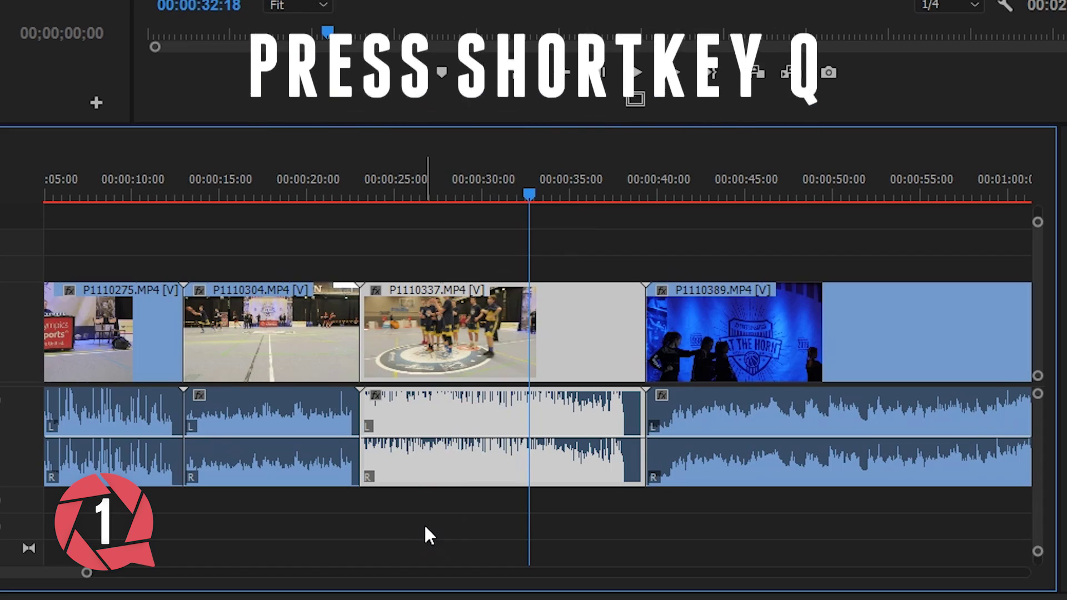
key(q)
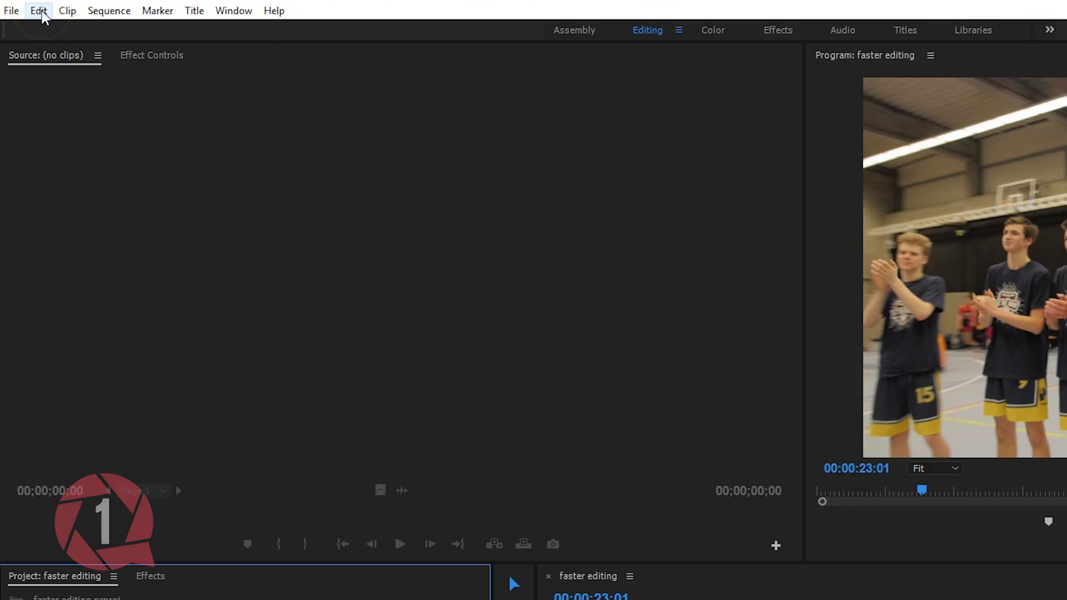
- Assign K as the Razor Tool keyboard shortcut
click(39, 11)
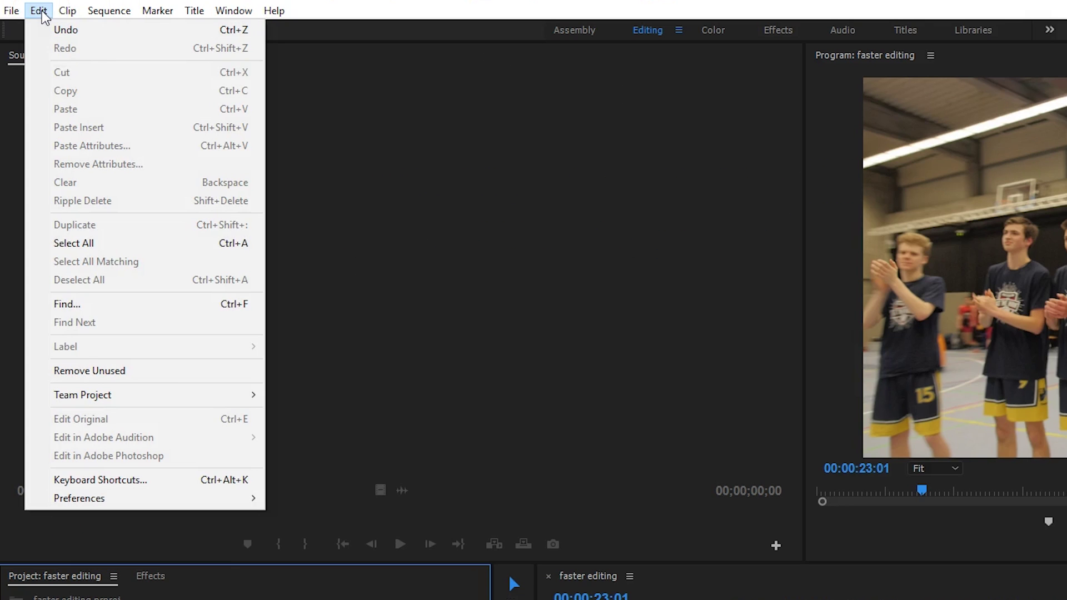
click(160, 479)
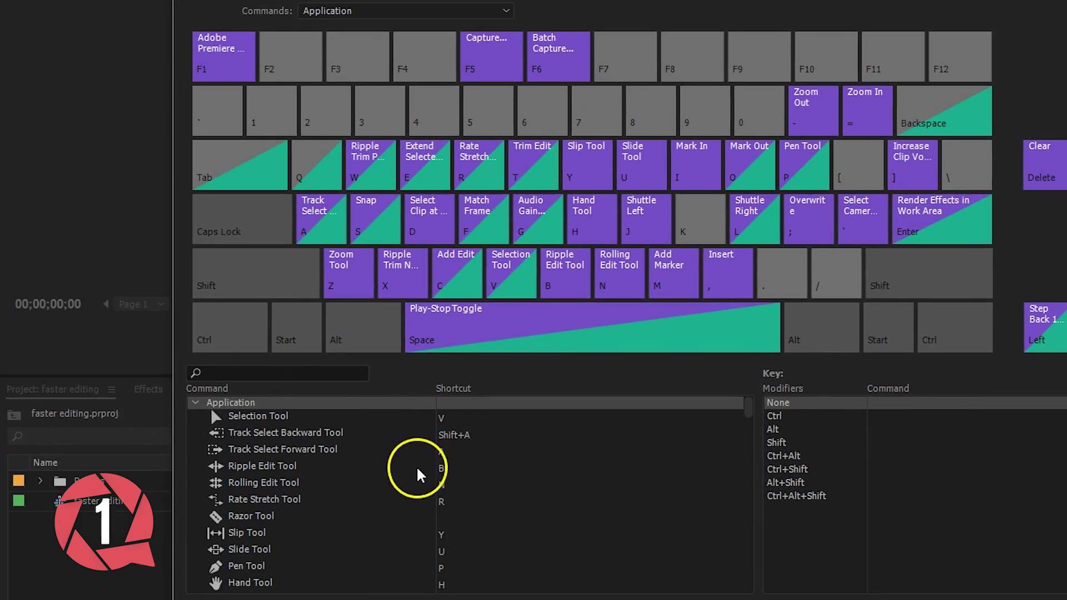
click(445, 362)
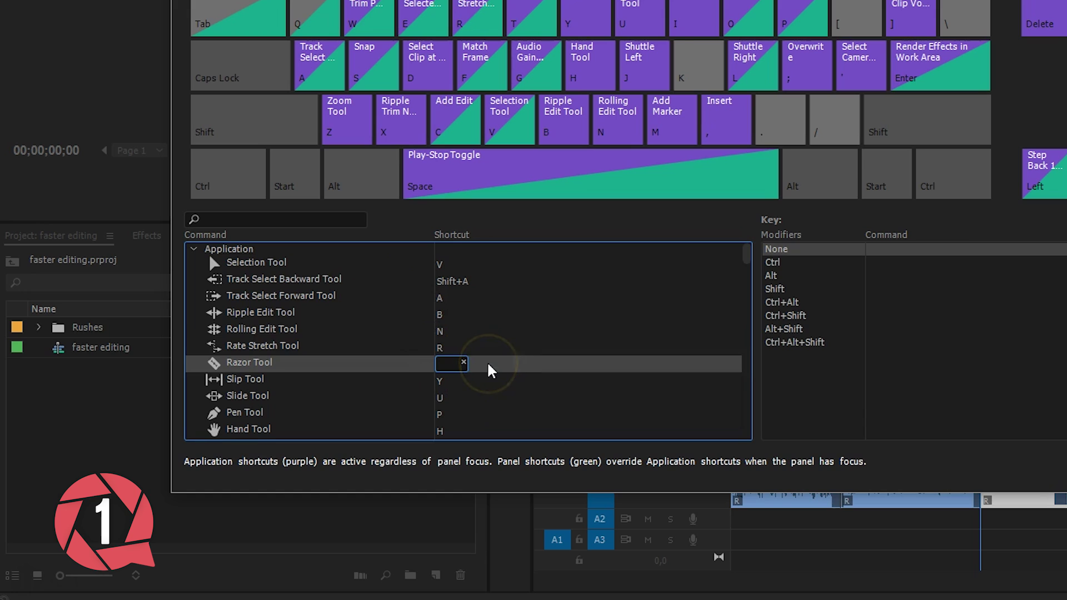
key(k)
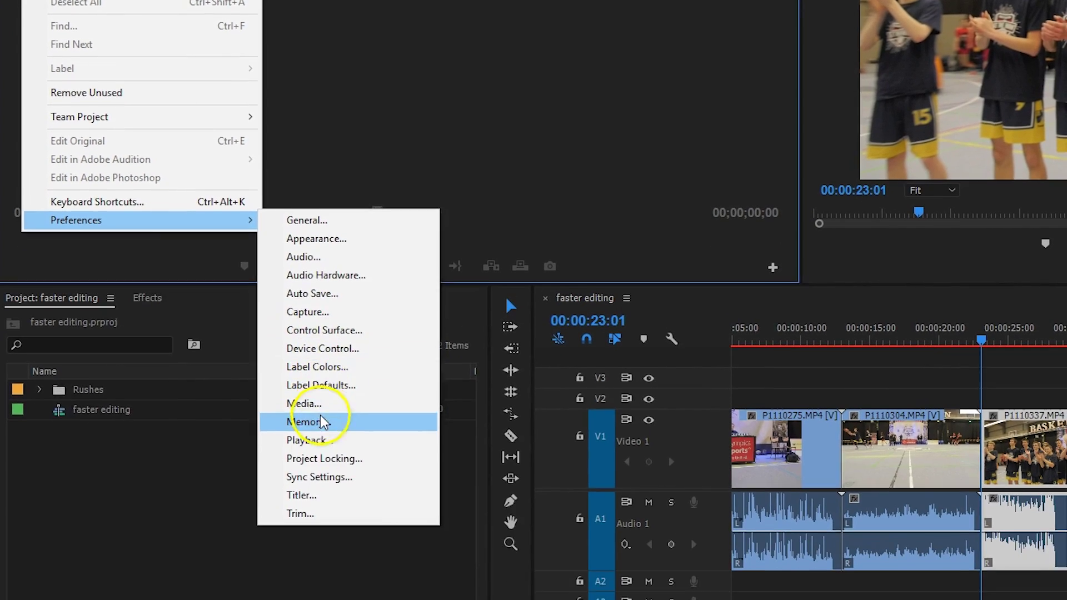
- Enable Adobe Monitor 1 video output and bind Ctrl+P to Preferences > Playback
click(311, 440)
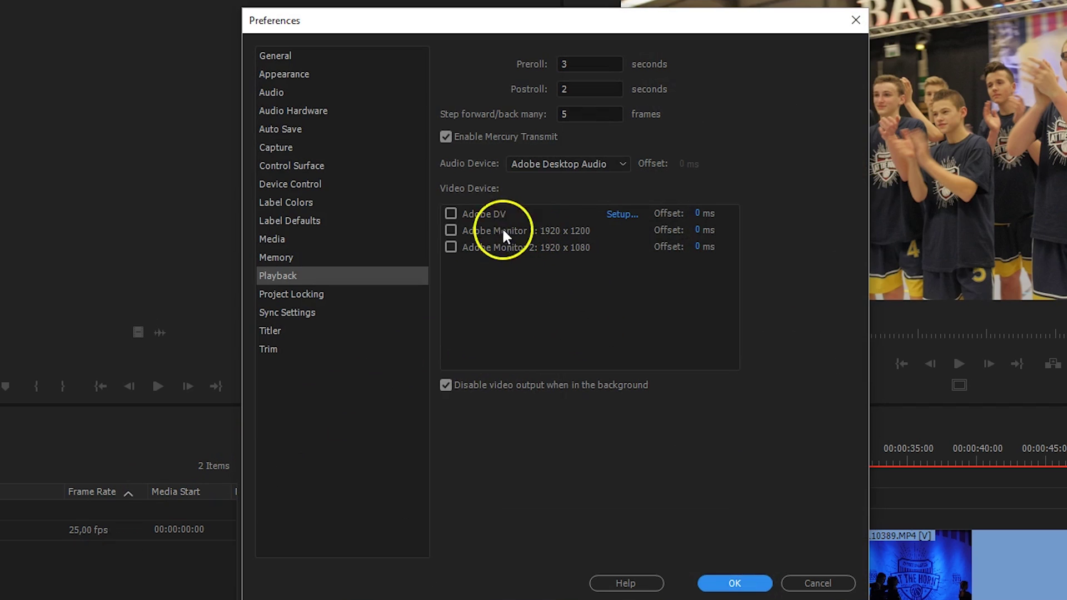
click(450, 230)
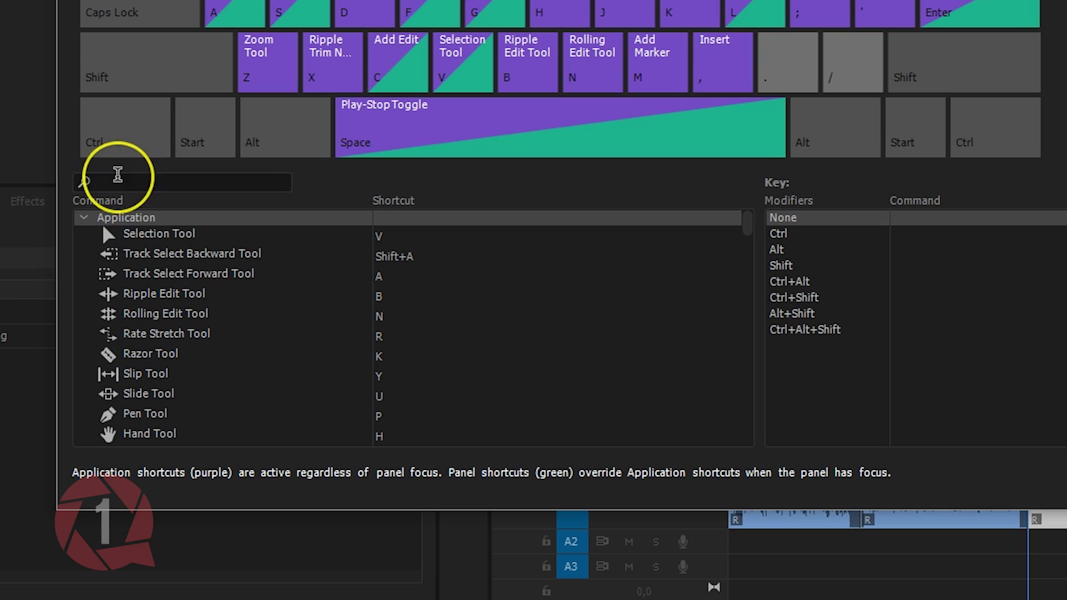
click(117, 177)
text(playback)
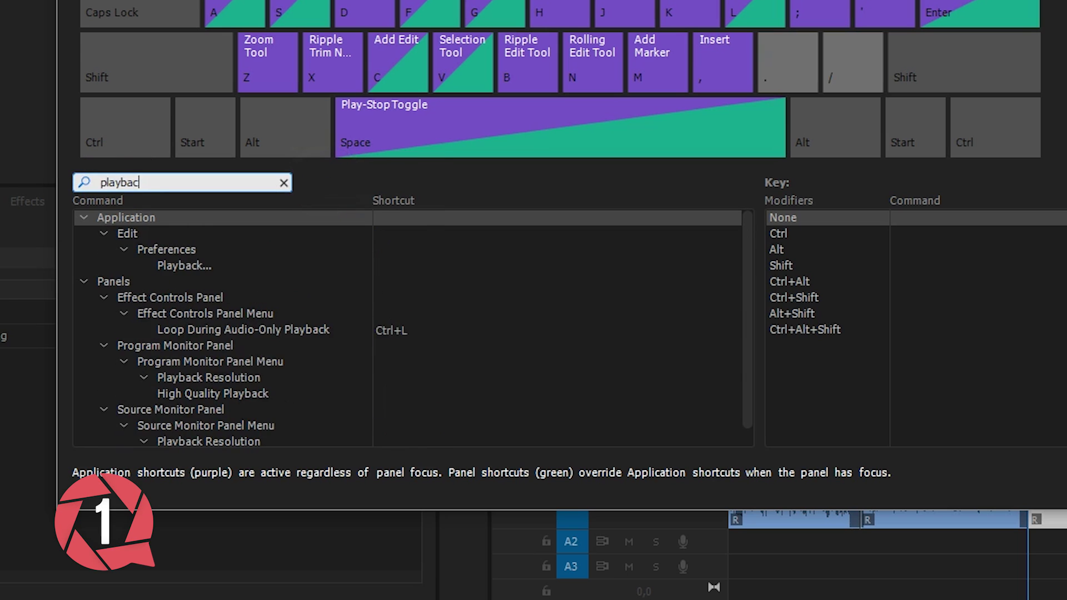
click(385, 265)
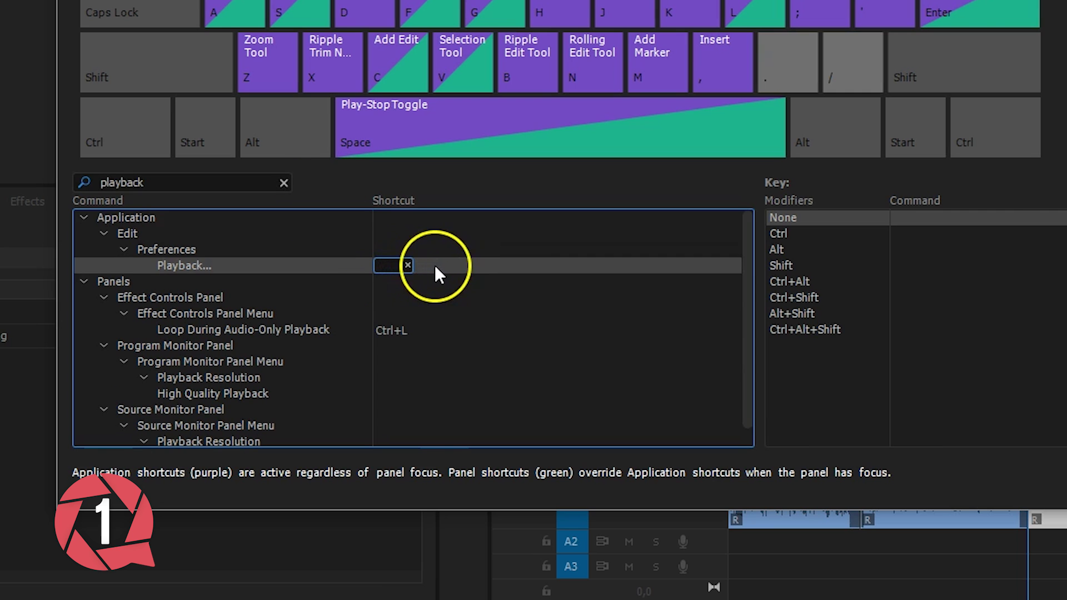
key(ctrl+p)
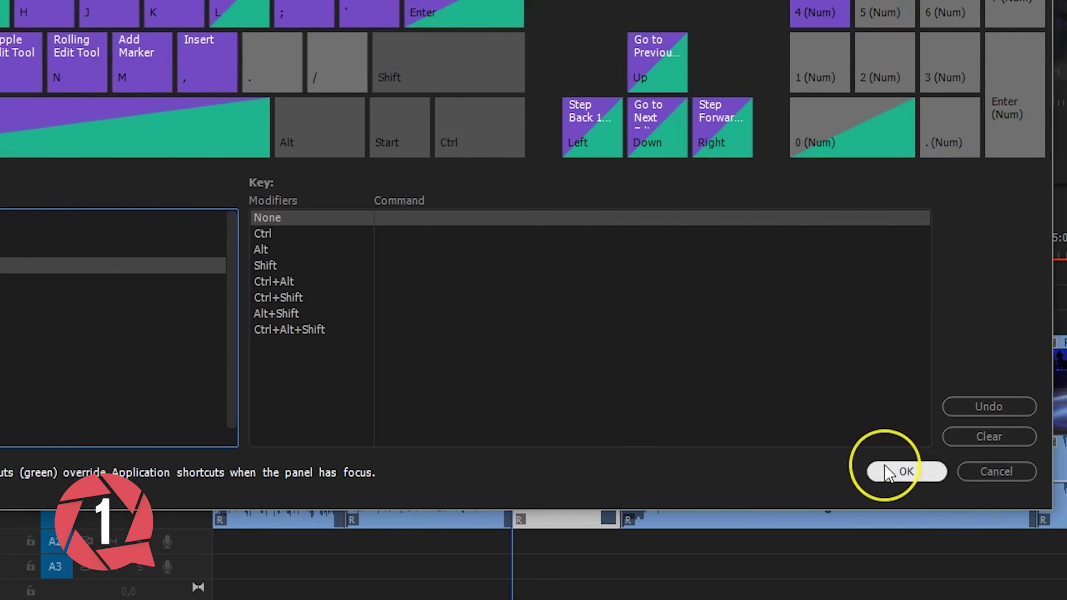
click(889, 405)
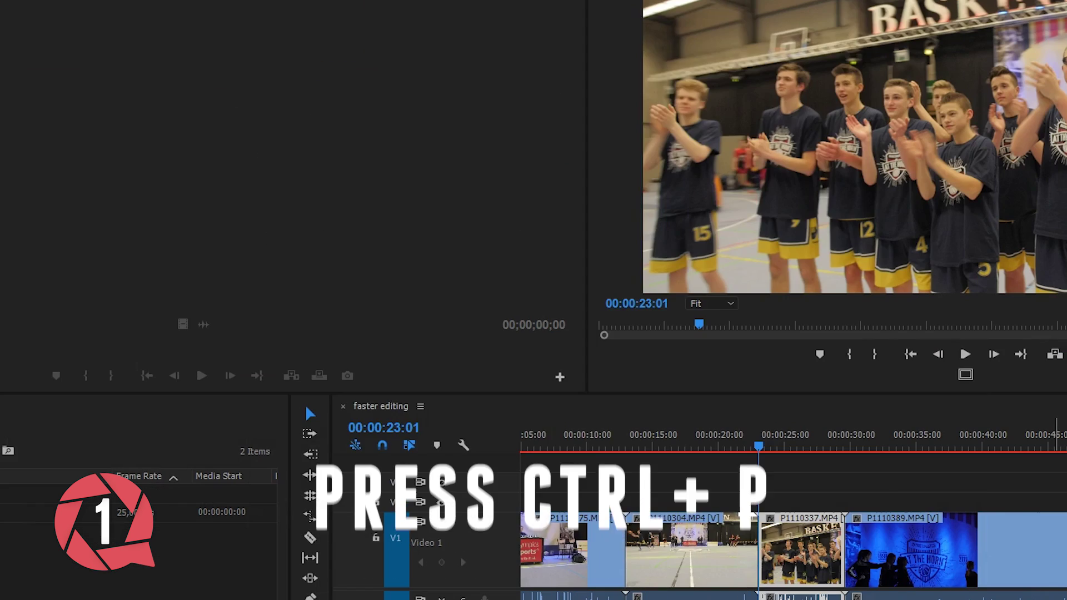
key(ctrl+p)
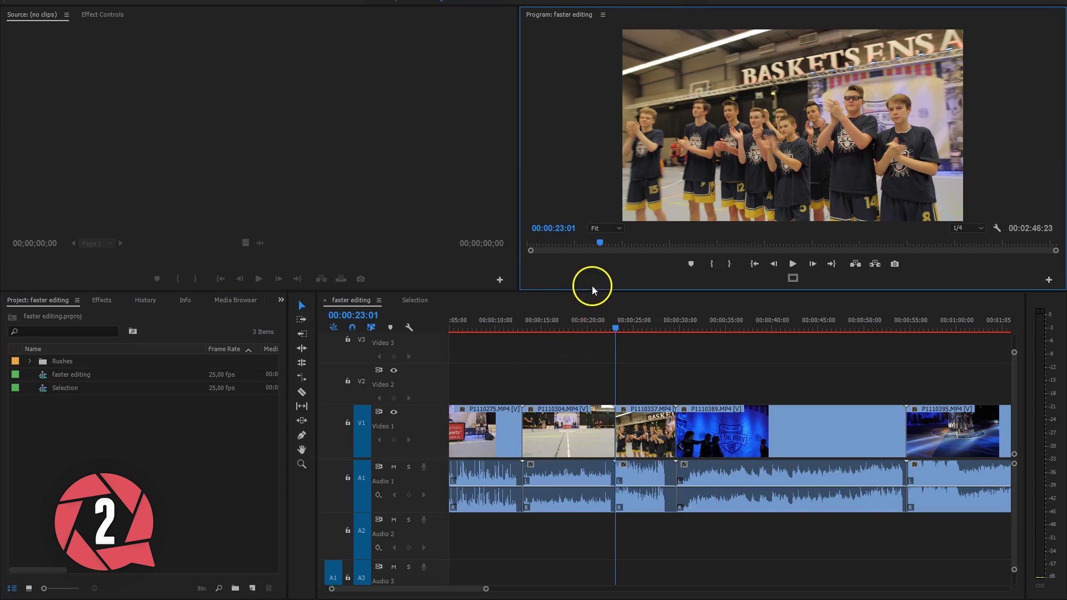
- Shrink the Source monitor for a larger Program monitor; close History, Info and Media Browser
click(422, 263)
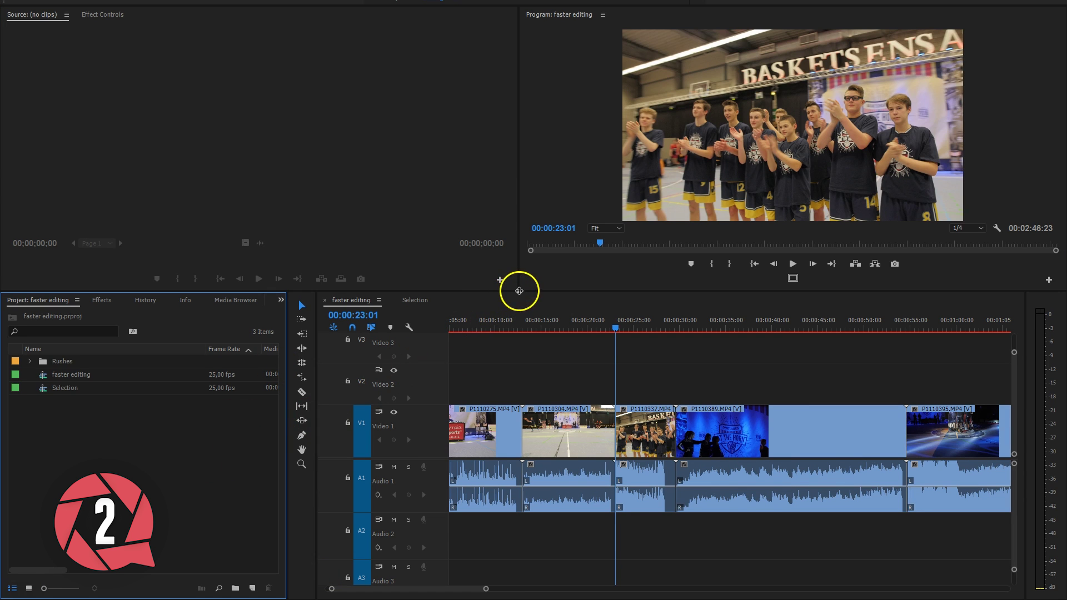
drag(519, 290, 290, 422)
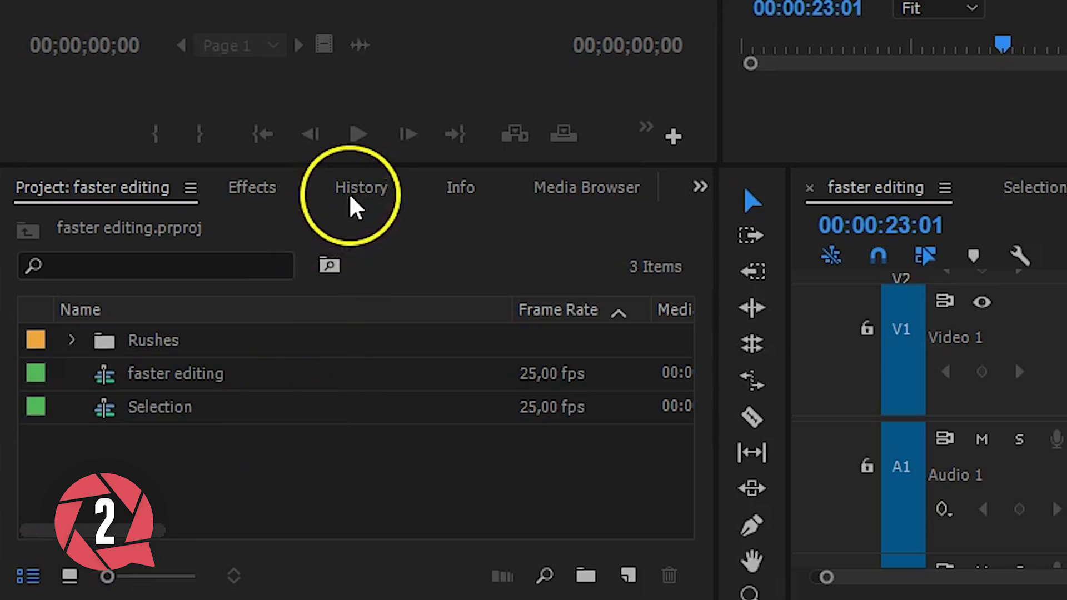
right_click(356, 201)
click(381, 207)
right_click(362, 201)
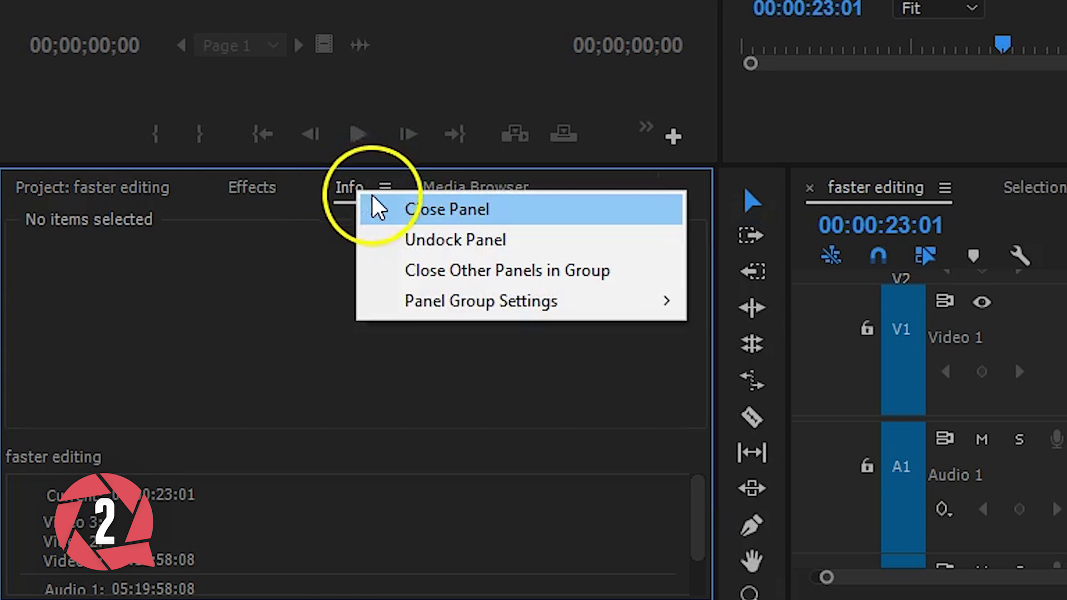
click(378, 208)
right_click(367, 201)
click(389, 207)
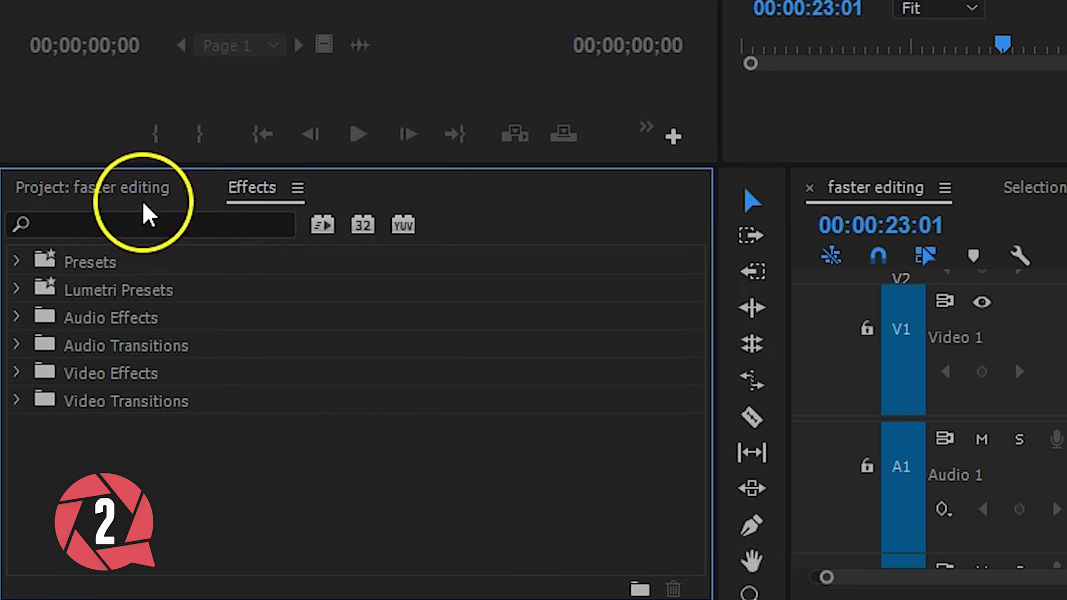
click(109, 189)
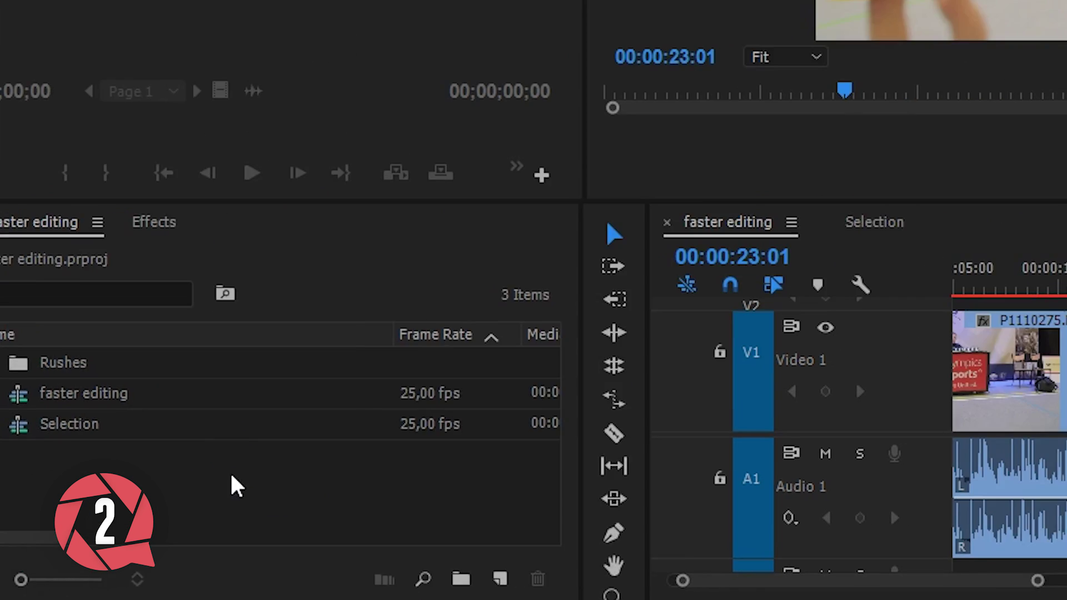
- Dock Selection below the main timeline and copy in clips P1110304, P1110389 and P1110337
drag(588, 333, 150, 321)
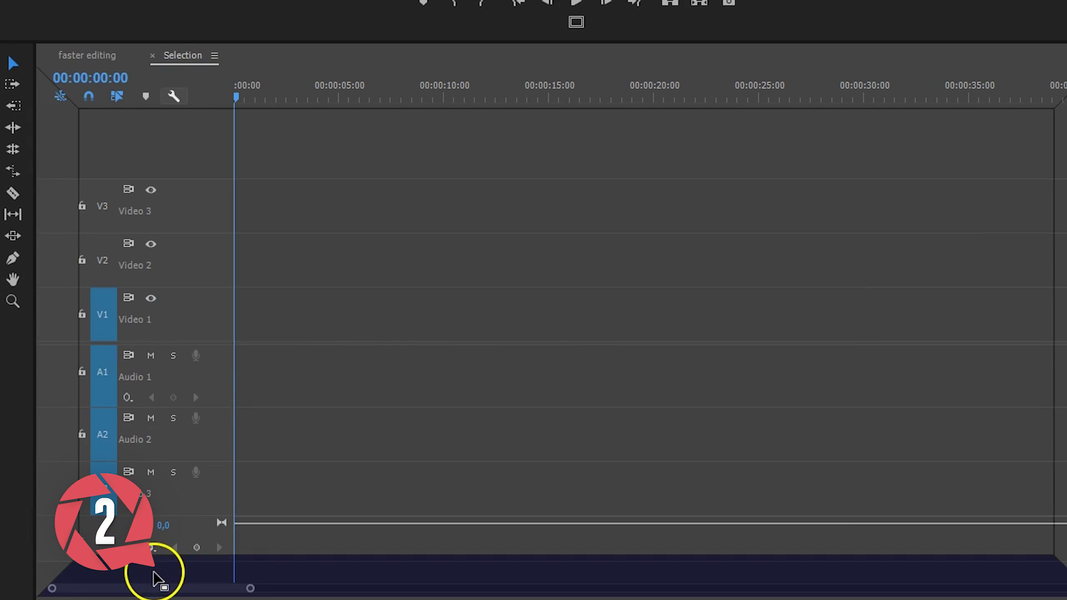
drag(157, 578, 157, 578)
drag(389, 140, 295, 442)
mouse_move(643, 155)
mouse_down()
mouse_move(572, 414)
mouse_move(552, 436)
mouse_up()
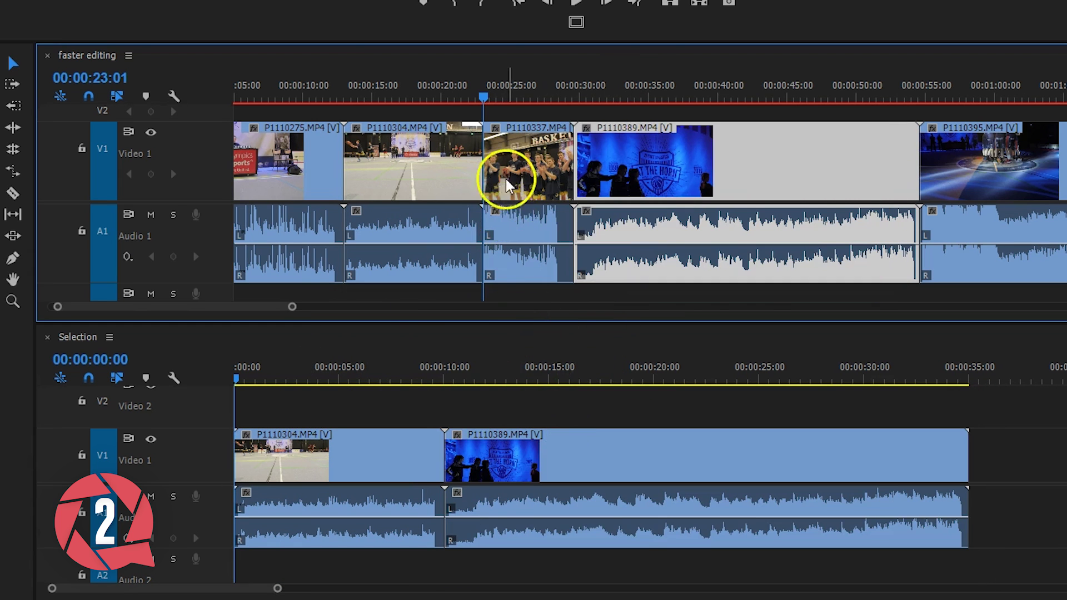
mouse_move(505, 174)
mouse_down()
mouse_move(963, 458)
mouse_move(1007, 472)
mouse_up()
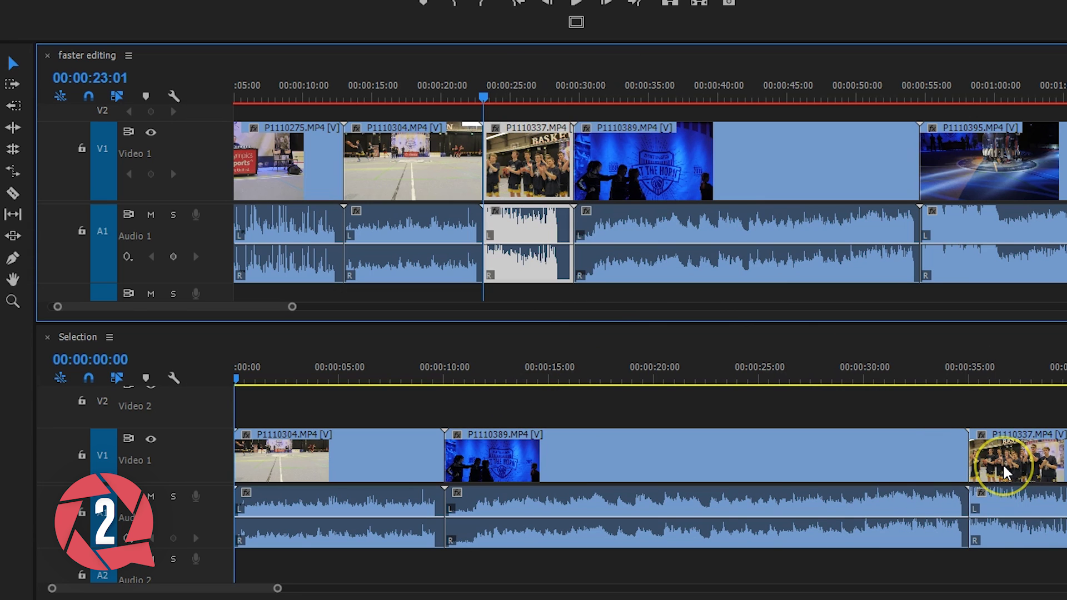
click(236, 8)
mouse_move(267, 26)
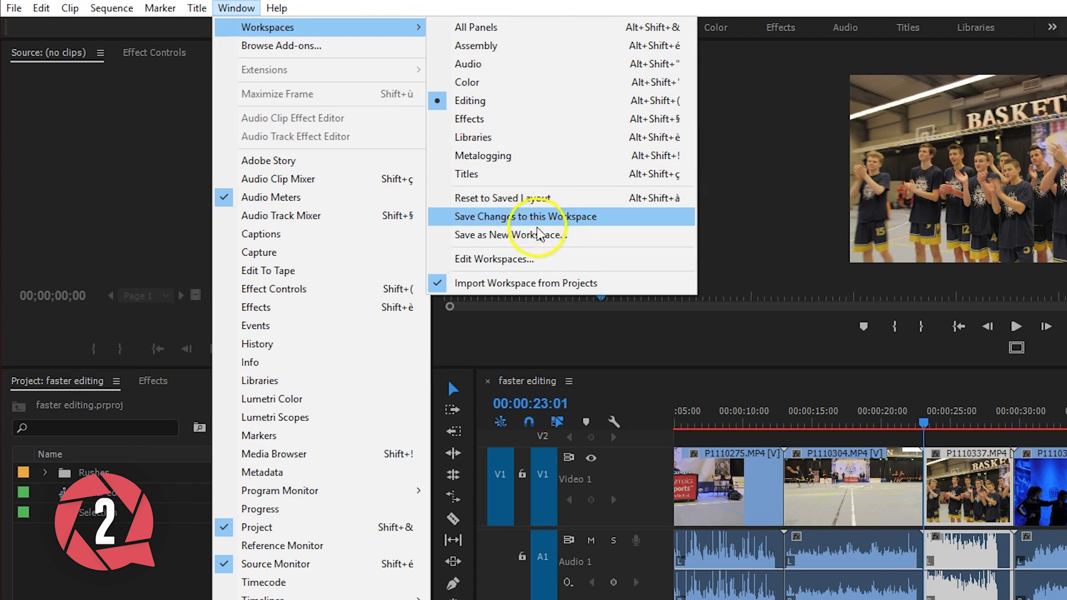
- Save the current layout as workspace 'Dual Timeline' and switch to it
click(548, 235)
text(Dual Timeline)
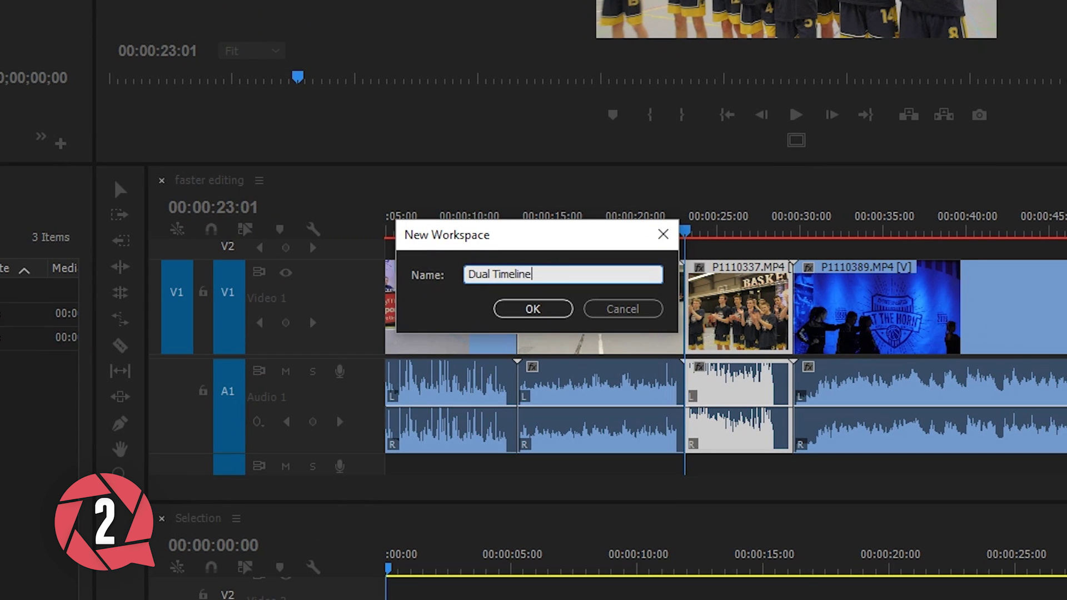
key(Return)
click(233, 9)
mouse_move(317, 26)
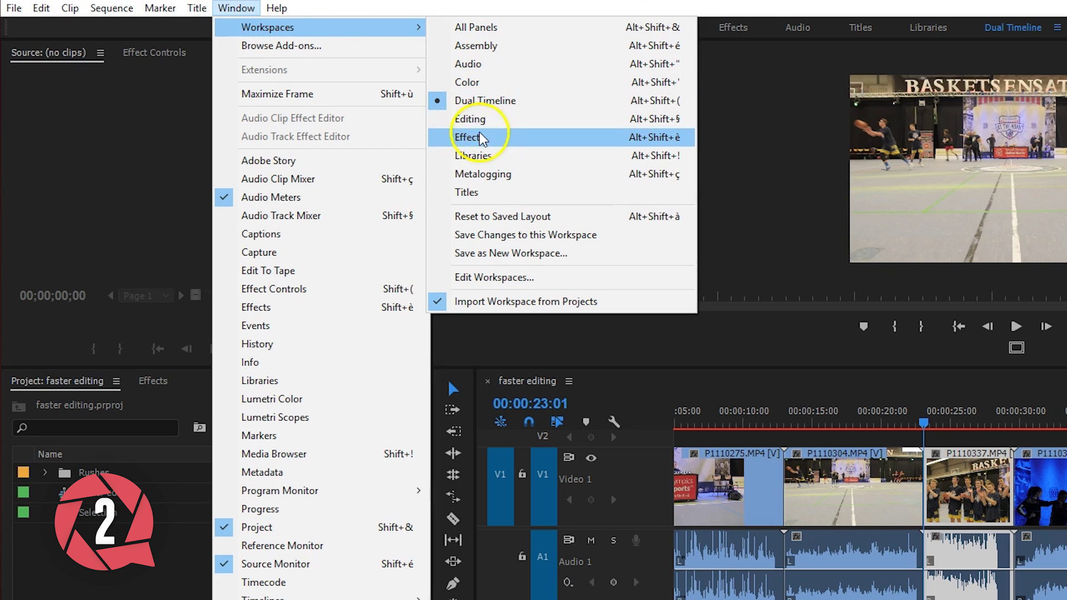
click(481, 105)
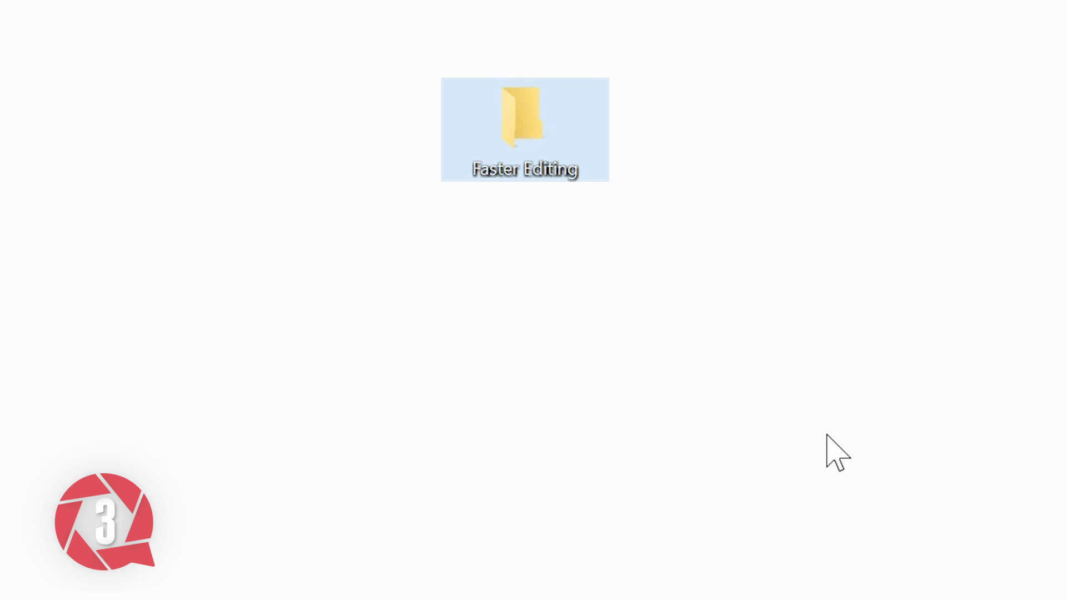
- Inside the Faster Editing folder, add new folders named Footage, Audio and Assets
double_click(548, 169)
right_click(645, 311)
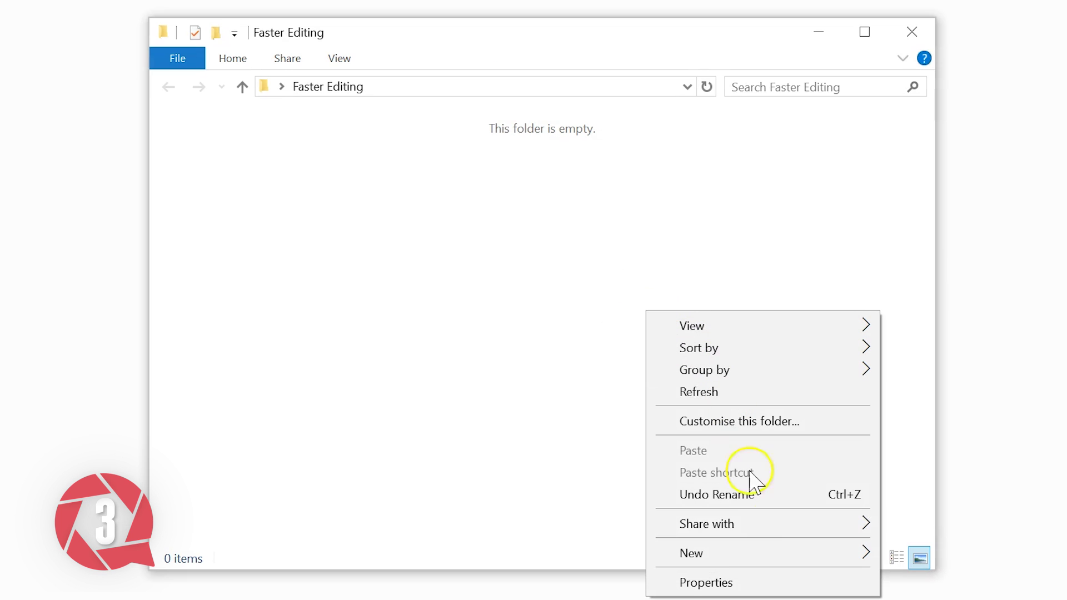
click(926, 344)
text(Footage)
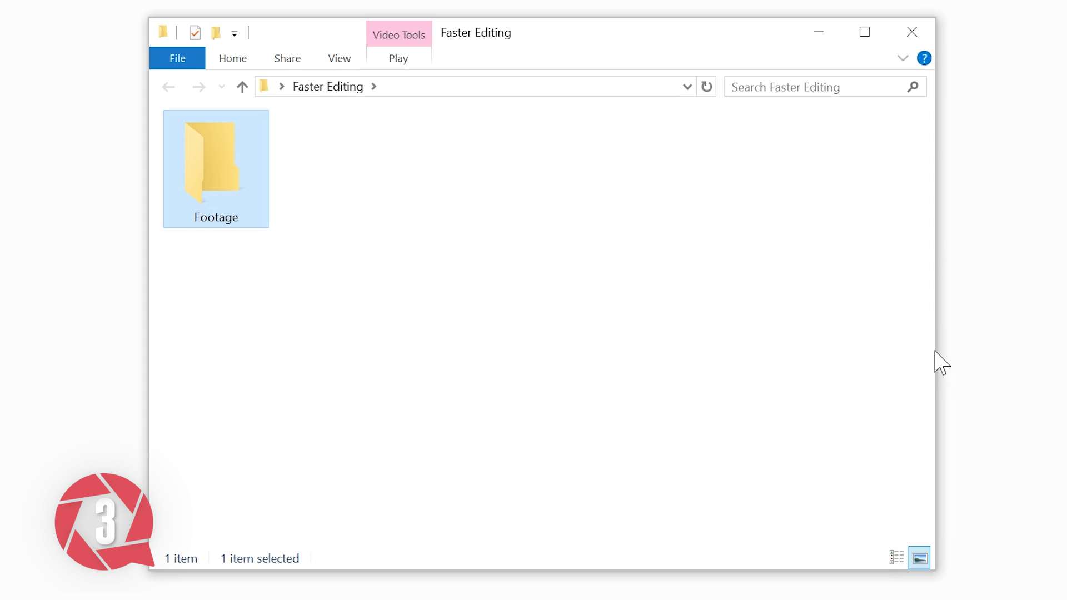
right_click(935, 351)
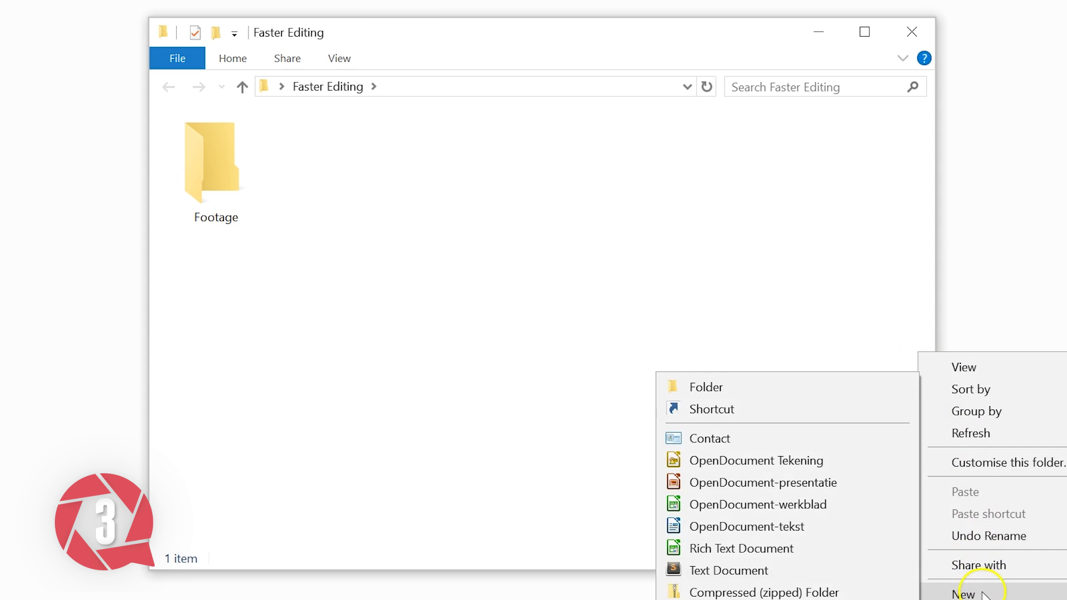
click(750, 387)
text(Audio)
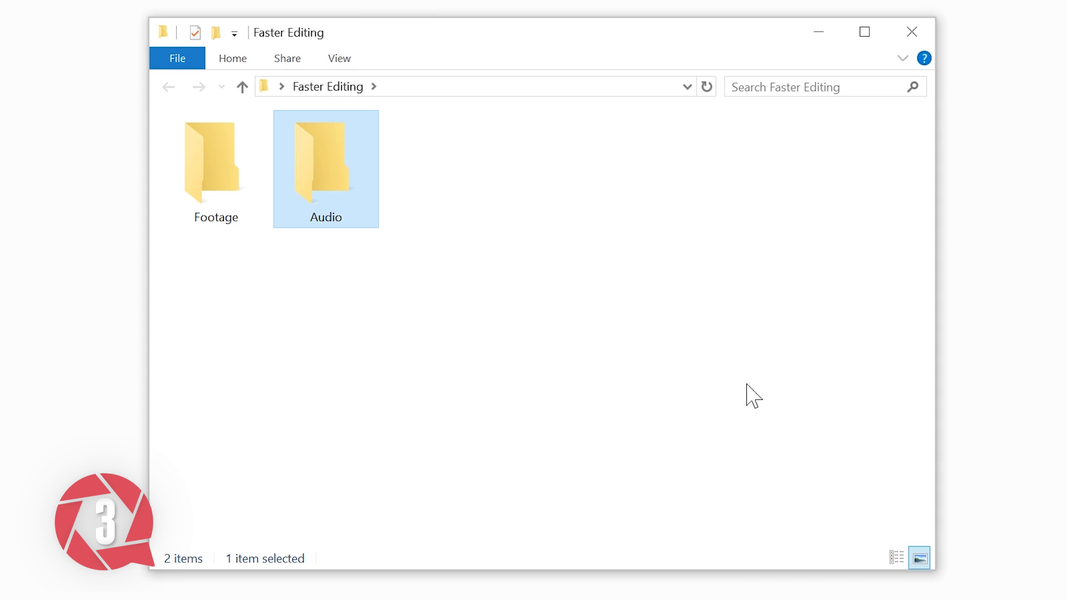
right_click(746, 385)
click(564, 423)
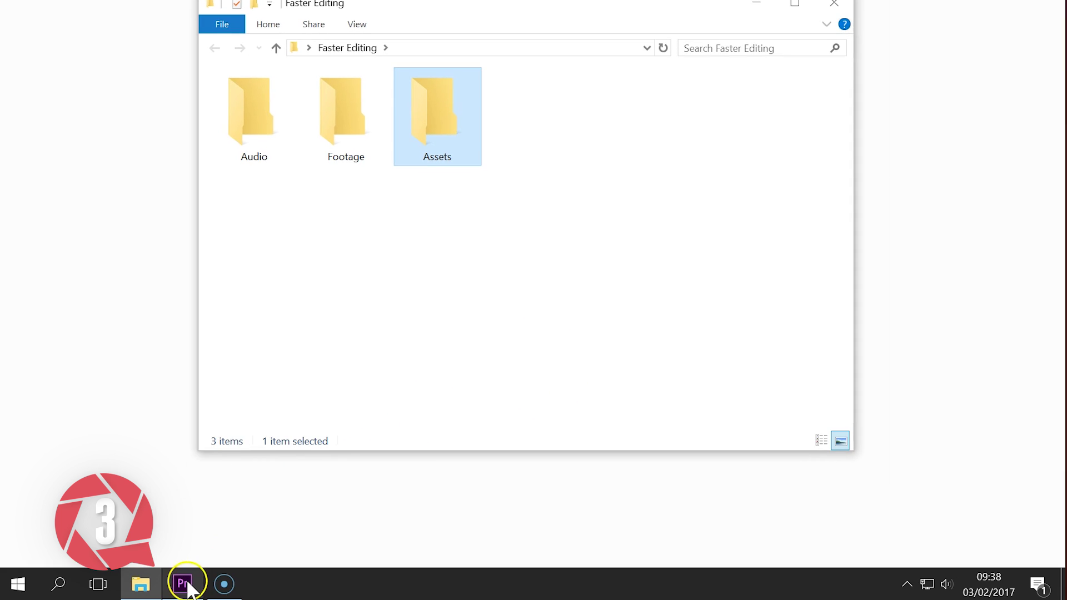
click(182, 584)
- Create a new project named 'Faster editing' saved in the Faster Editing folder
click(288, 149)
text(Faster editing)
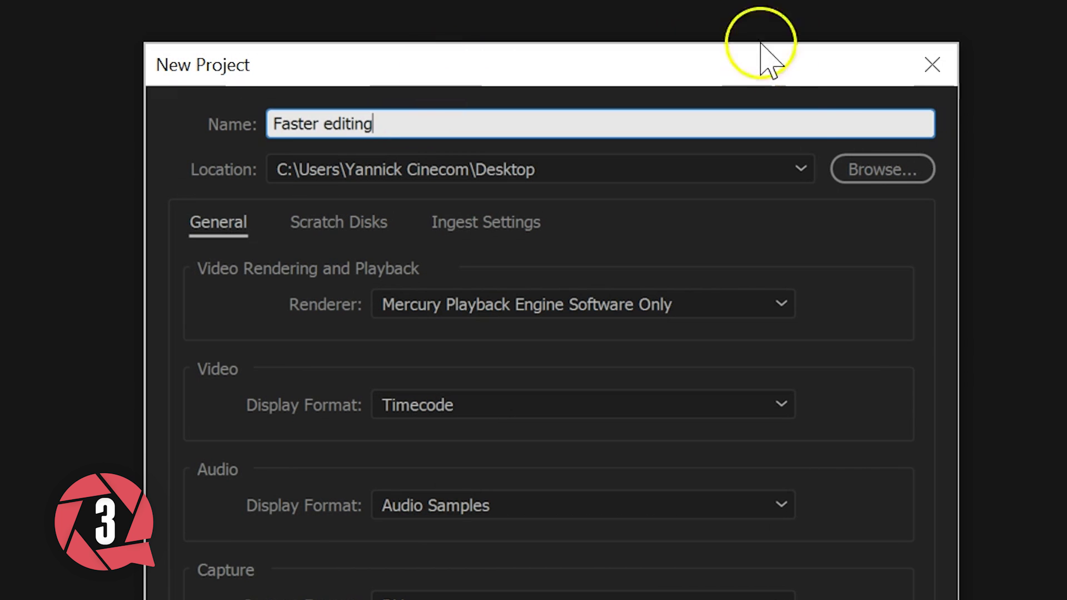
click(863, 169)
click(317, 191)
click(867, 421)
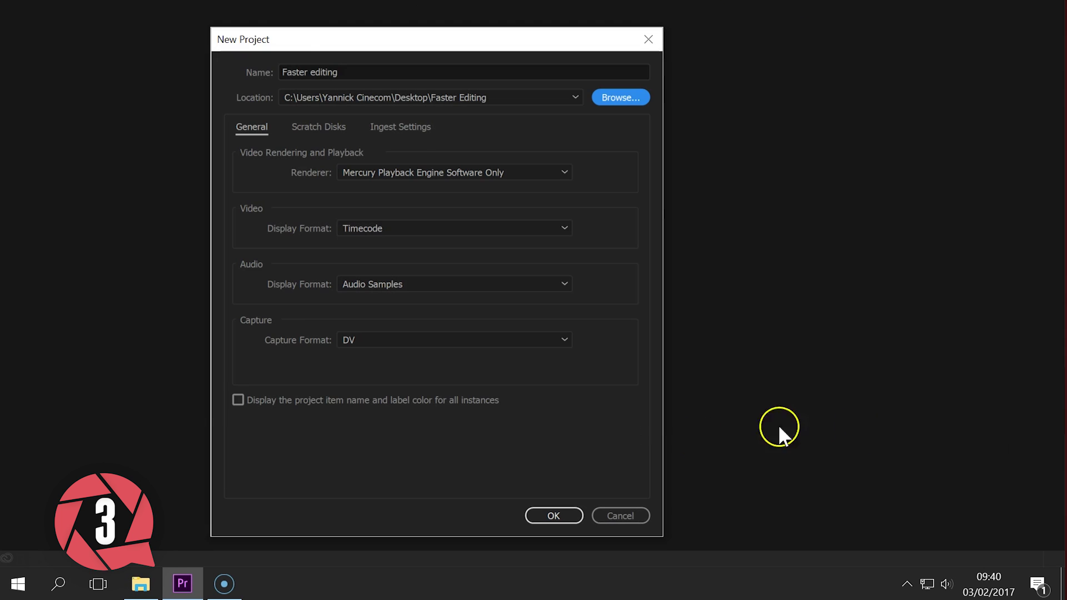
click(562, 516)
- Import the Assets, Audio and Footage folders as project bins and check their contents
click(141, 584)
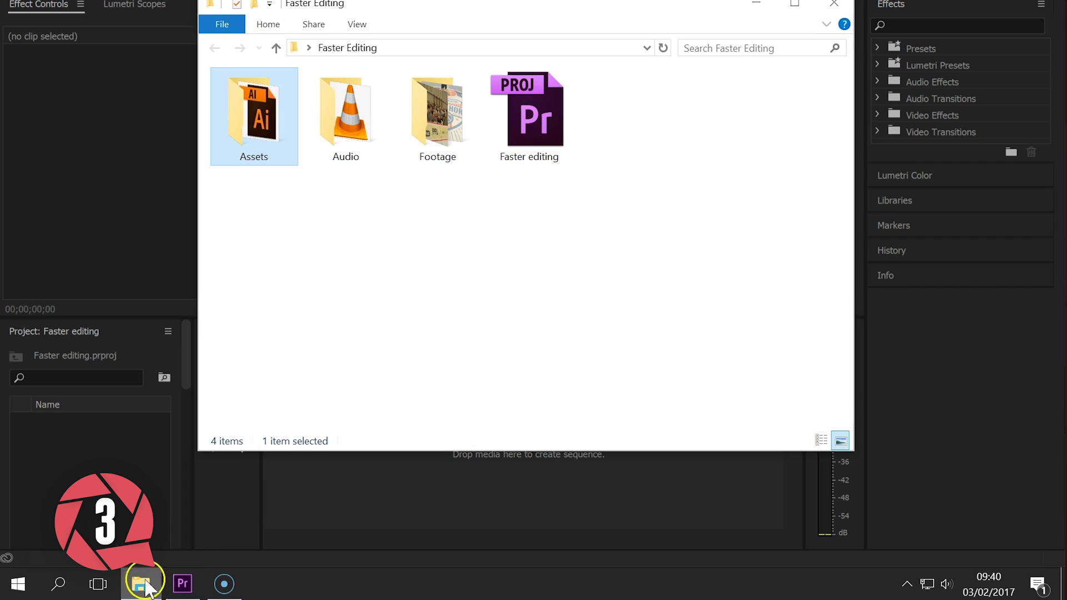
shift+click(407, 150)
drag(407, 150, 100, 422)
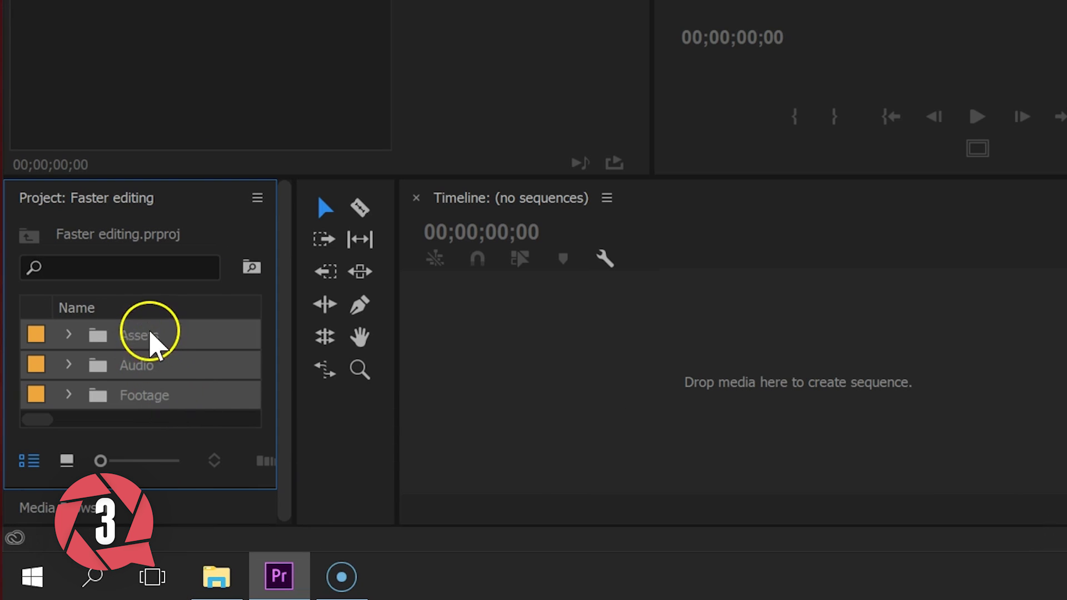
click(68, 335)
click(68, 365)
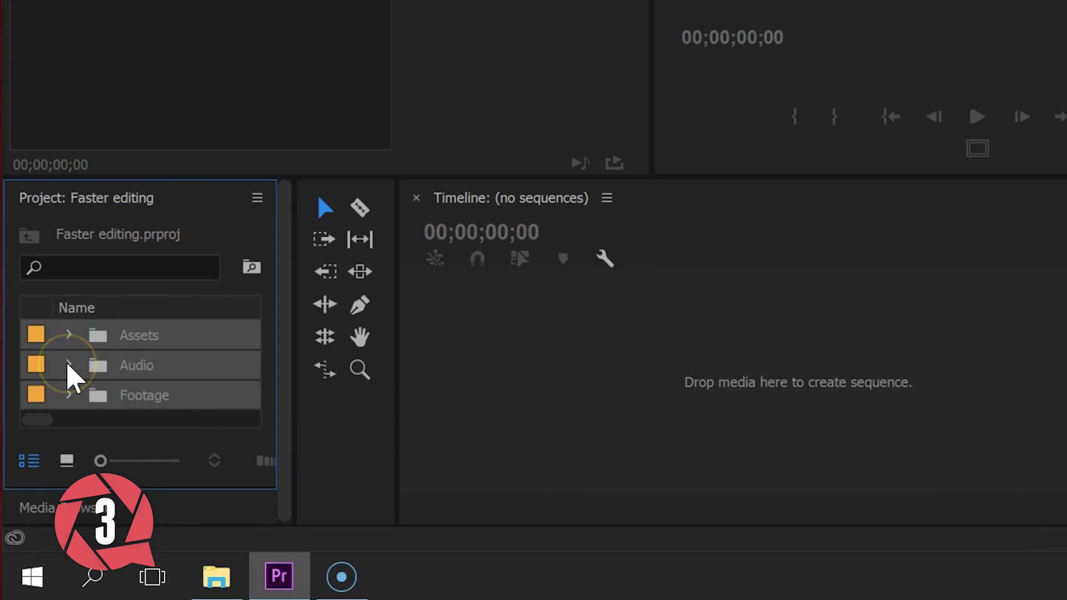
click(68, 395)
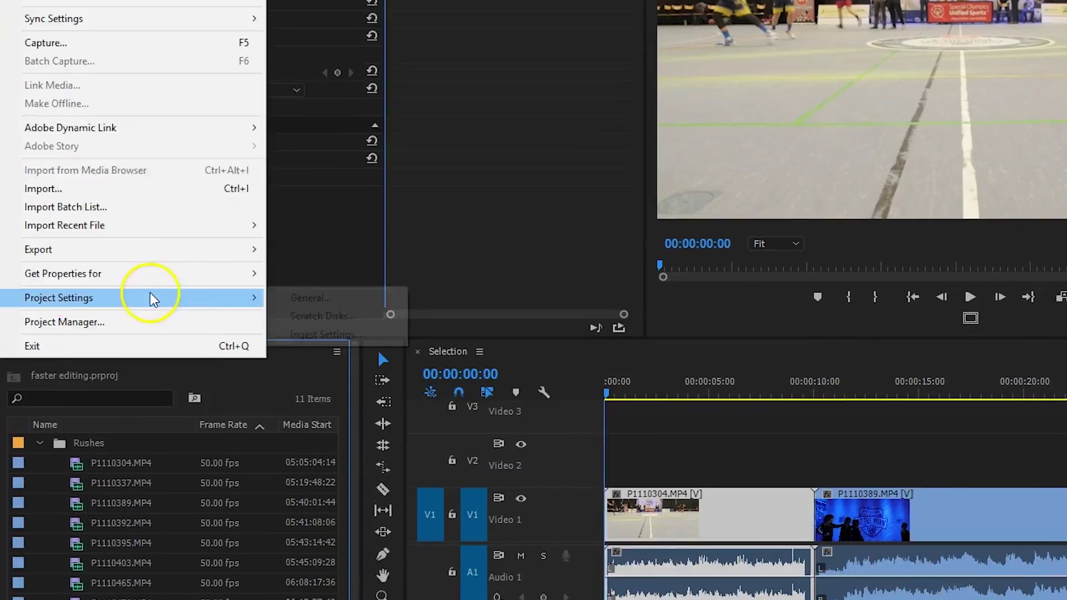
- Enable ingest to create 1280x720 H.264 proxies, then toggle proxy playback on
click(325, 334)
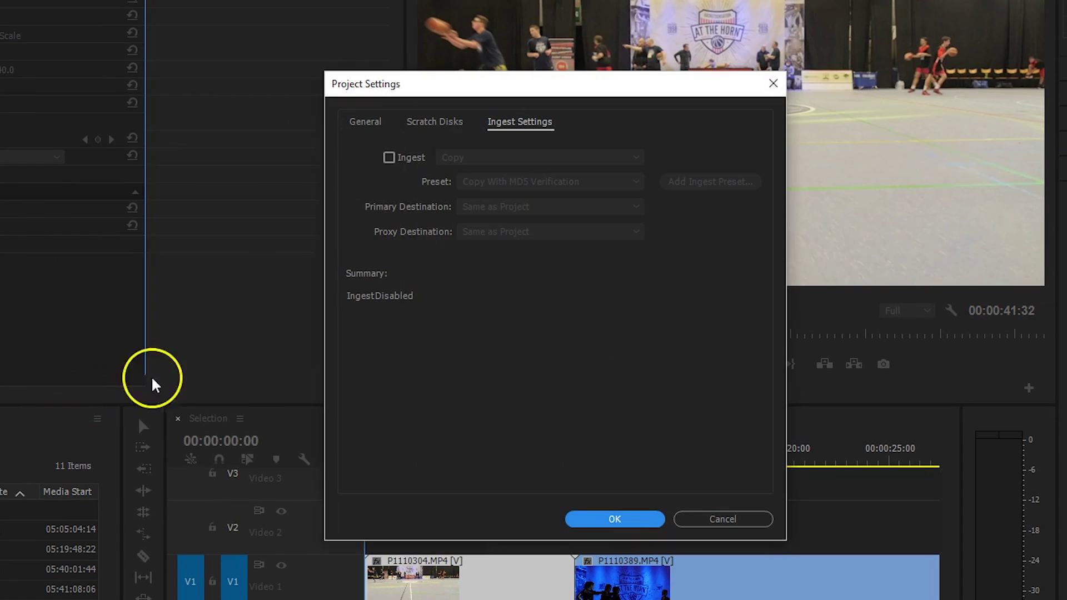
click(426, 160)
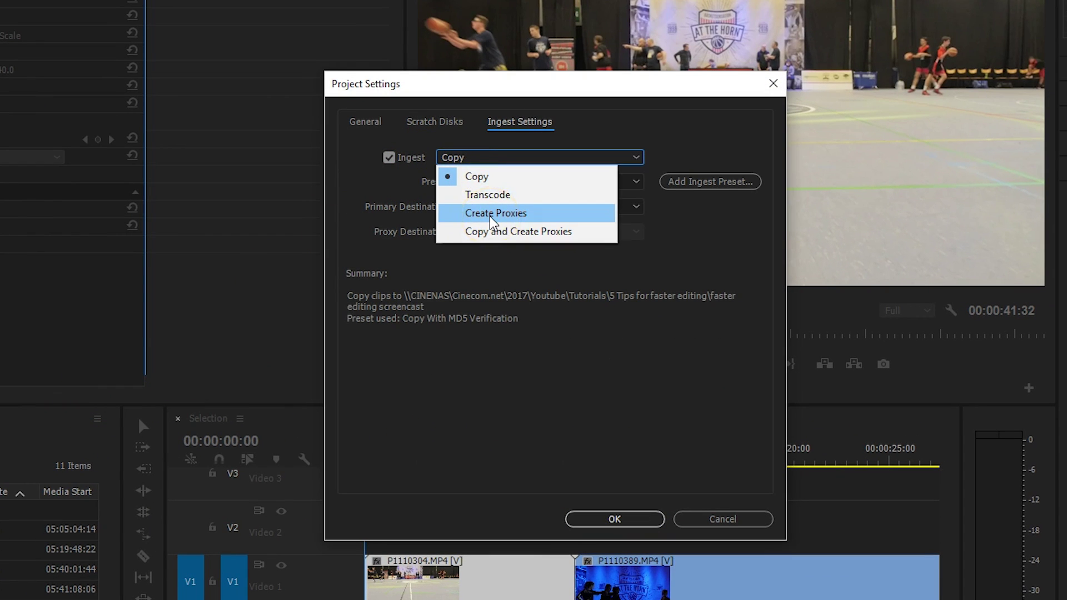
click(491, 215)
click(515, 186)
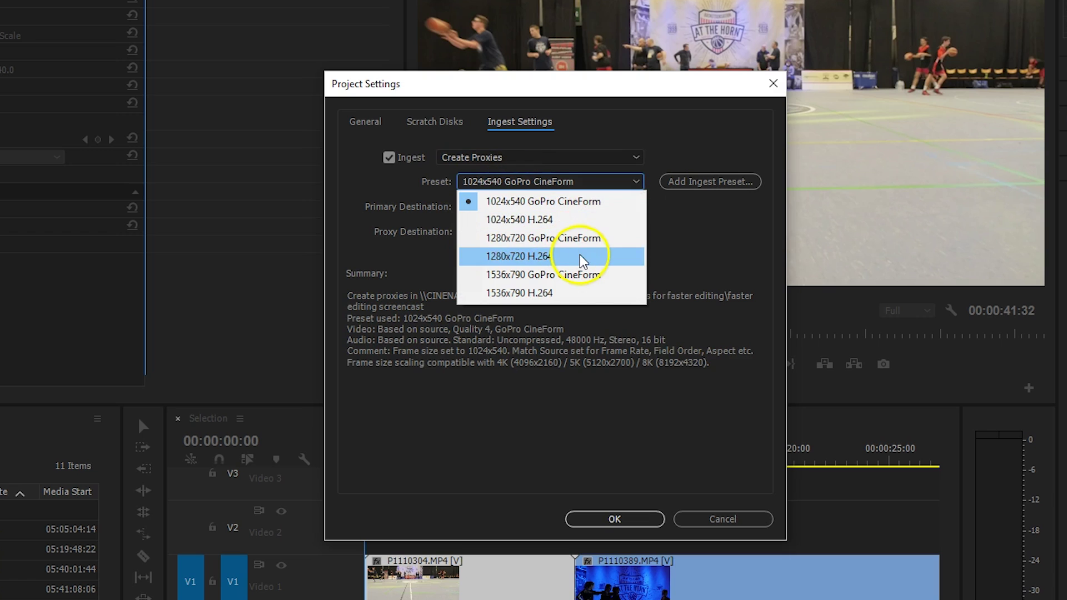
click(582, 258)
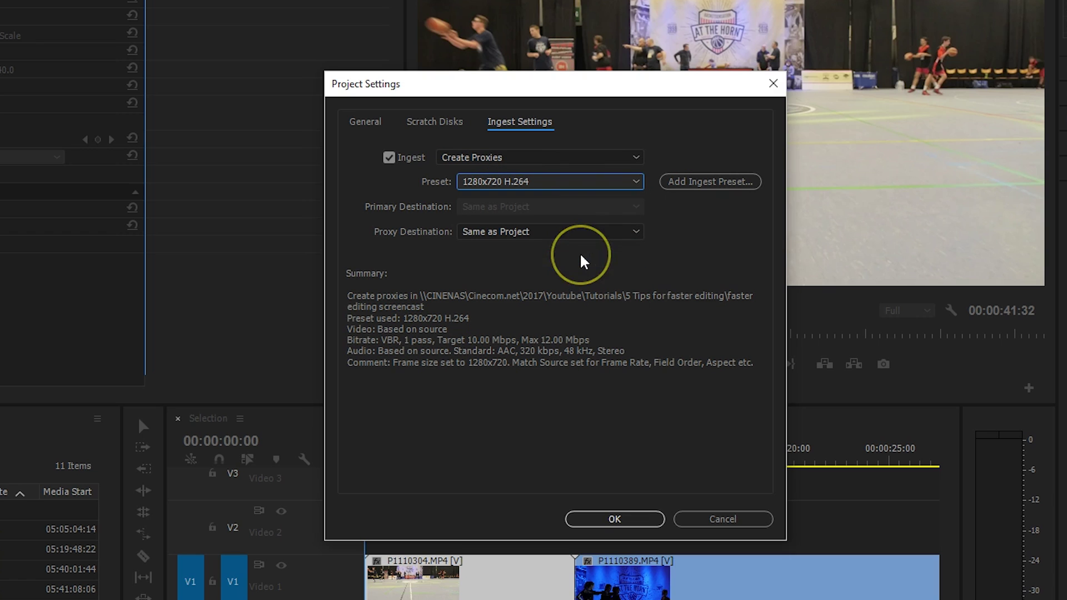
click(614, 518)
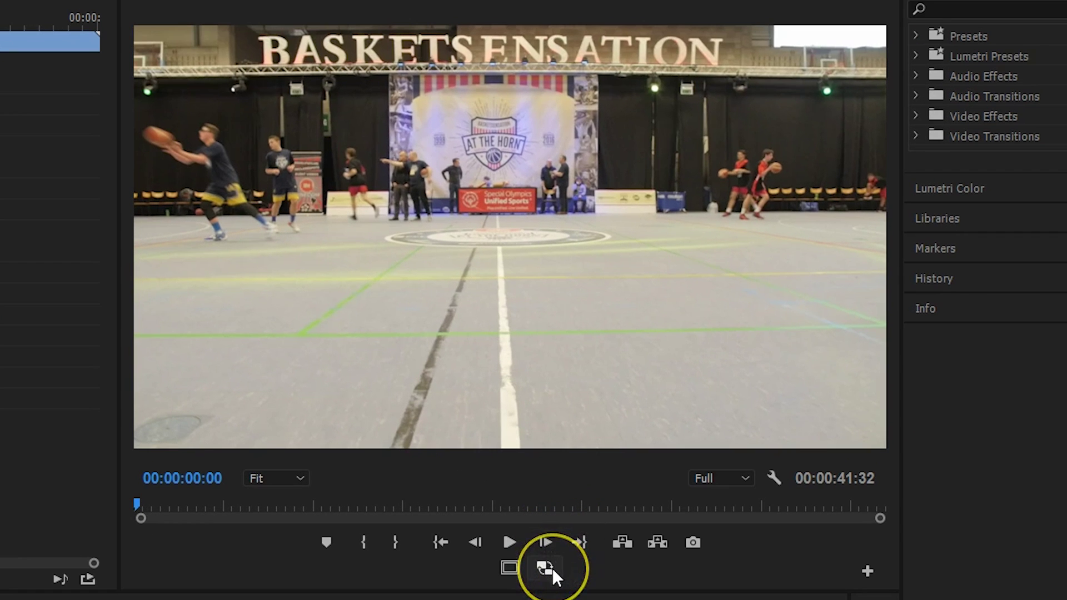
click(553, 568)
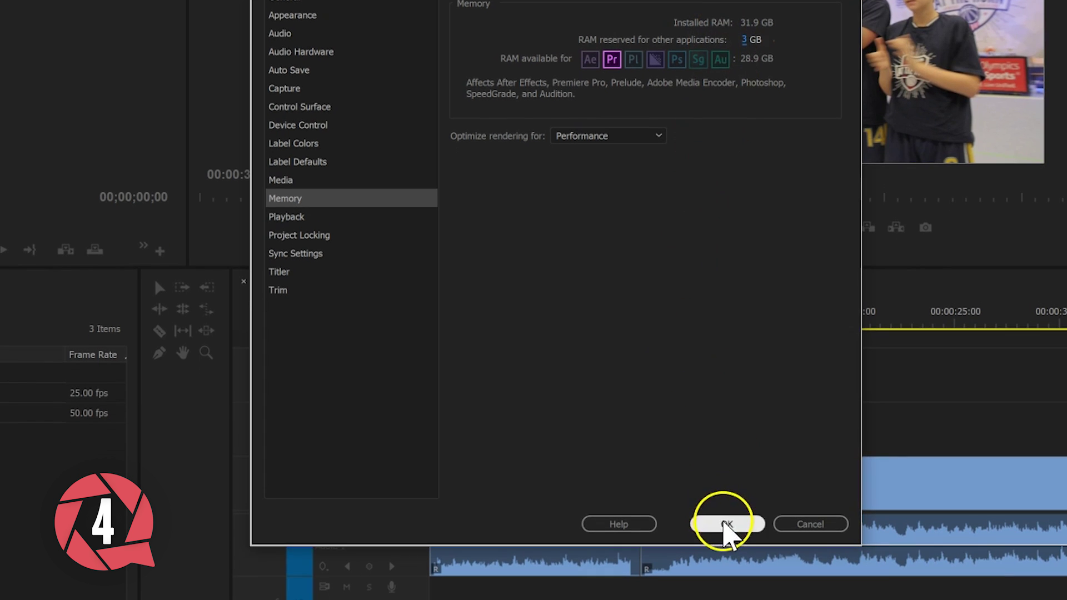
- Confirm the Memory preferences with 3 GB reserved for other applications
click(725, 524)
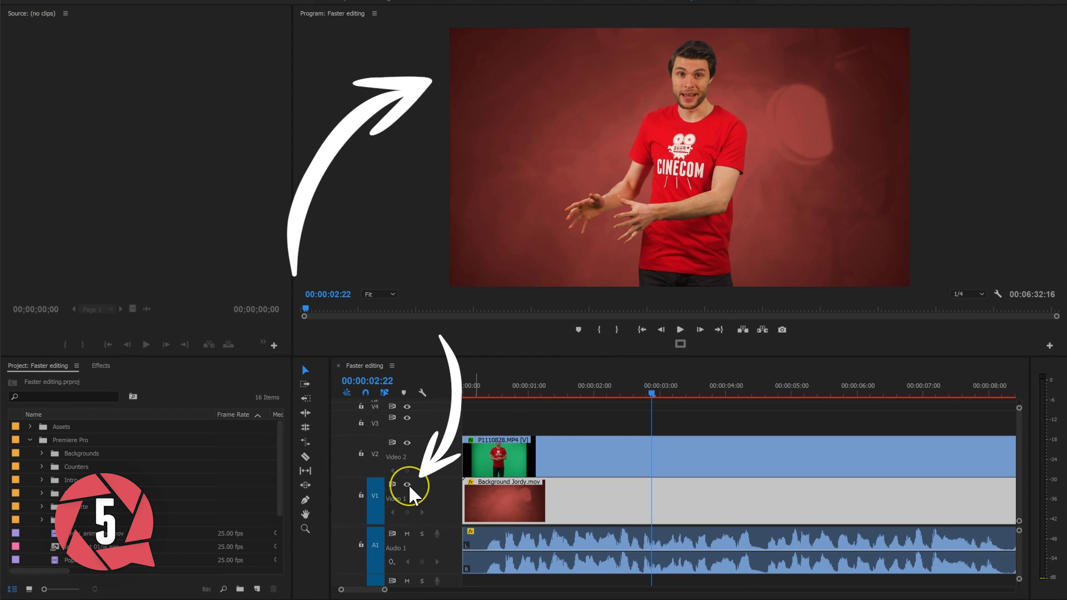
click(408, 486)
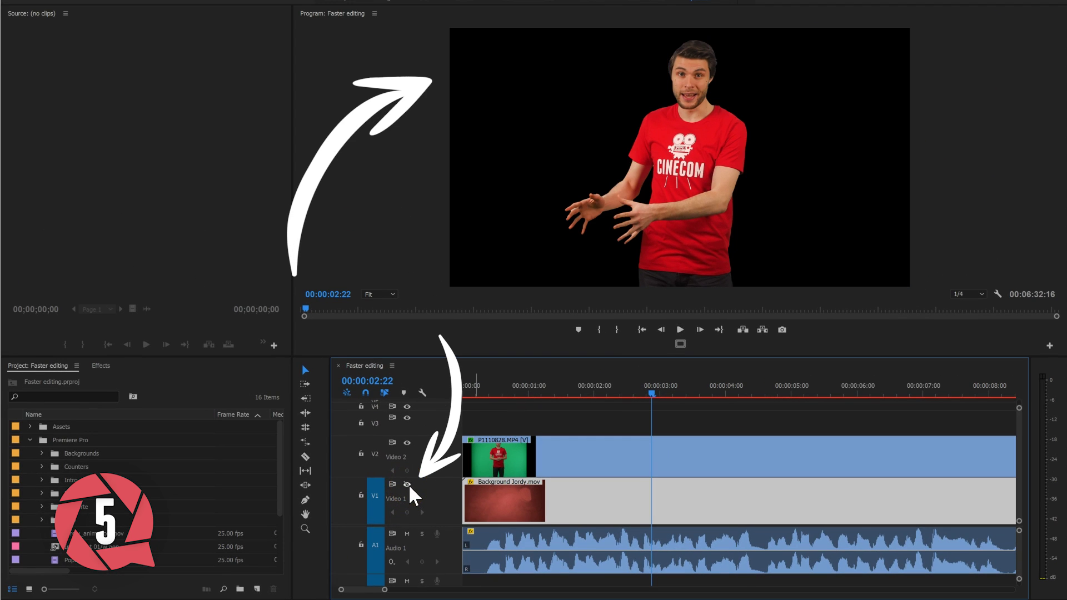
click(407, 485)
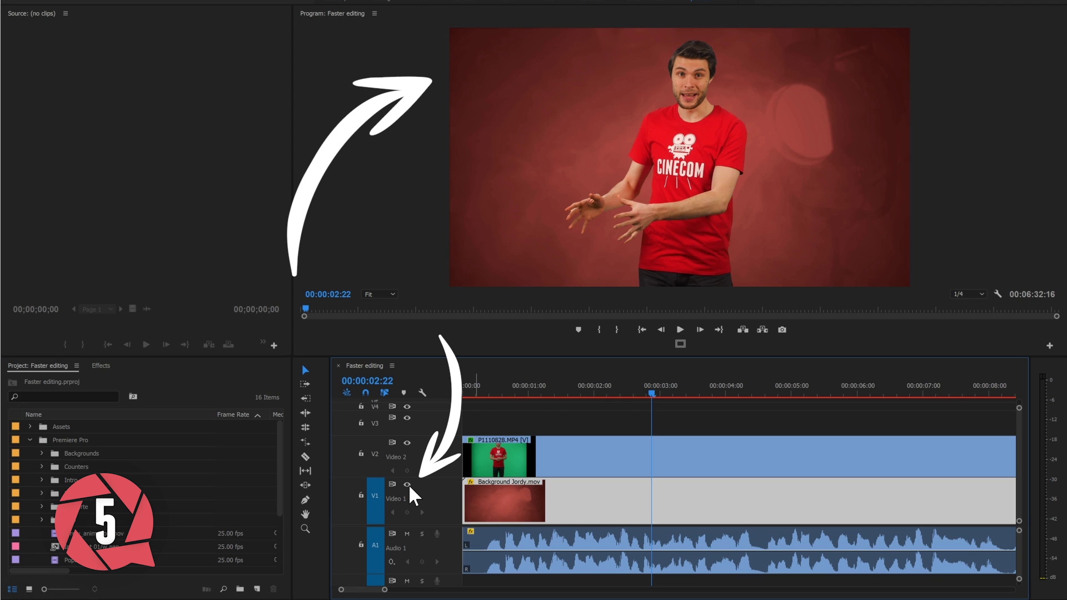
click(407, 485)
click(407, 485)
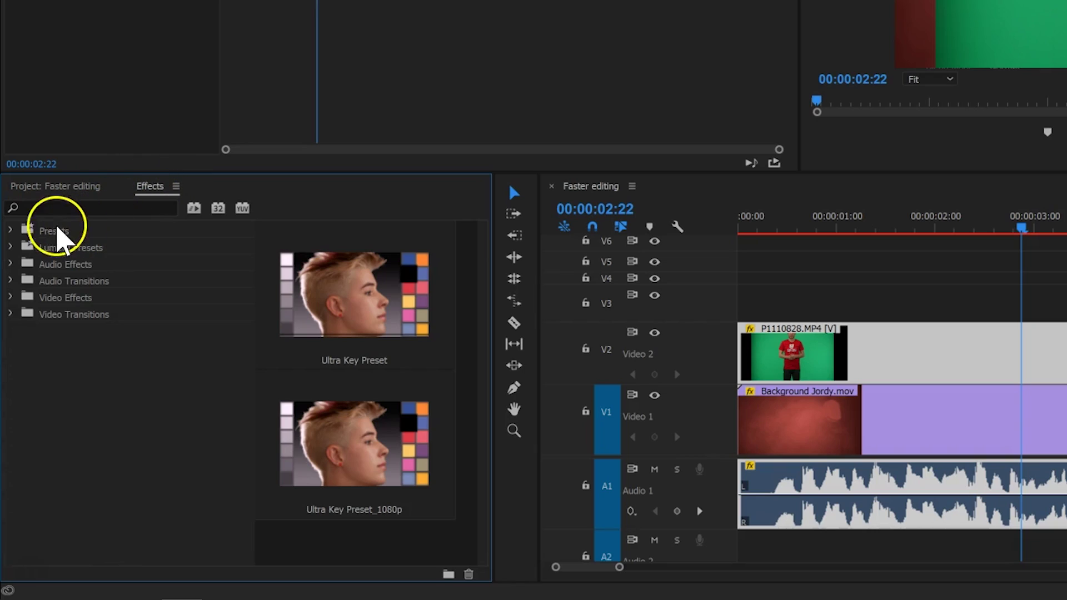
- Drag Ultra Key Preset_1080p from Effects > Presets onto P1110828.MP4 on V2
click(10, 231)
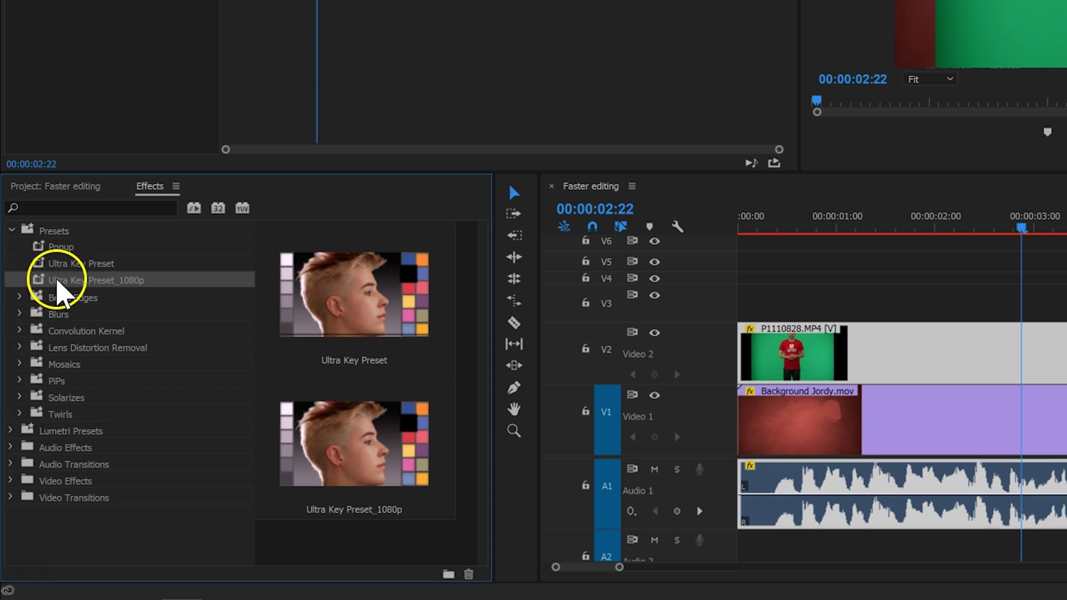
drag(59, 280, 989, 367)
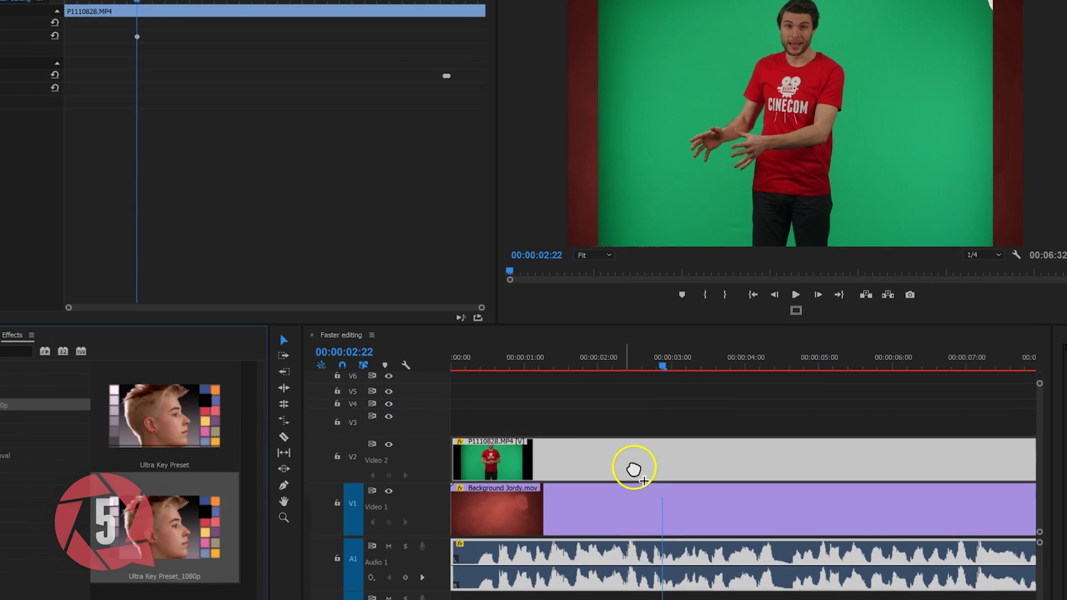
drag(630, 472, 633, 473)
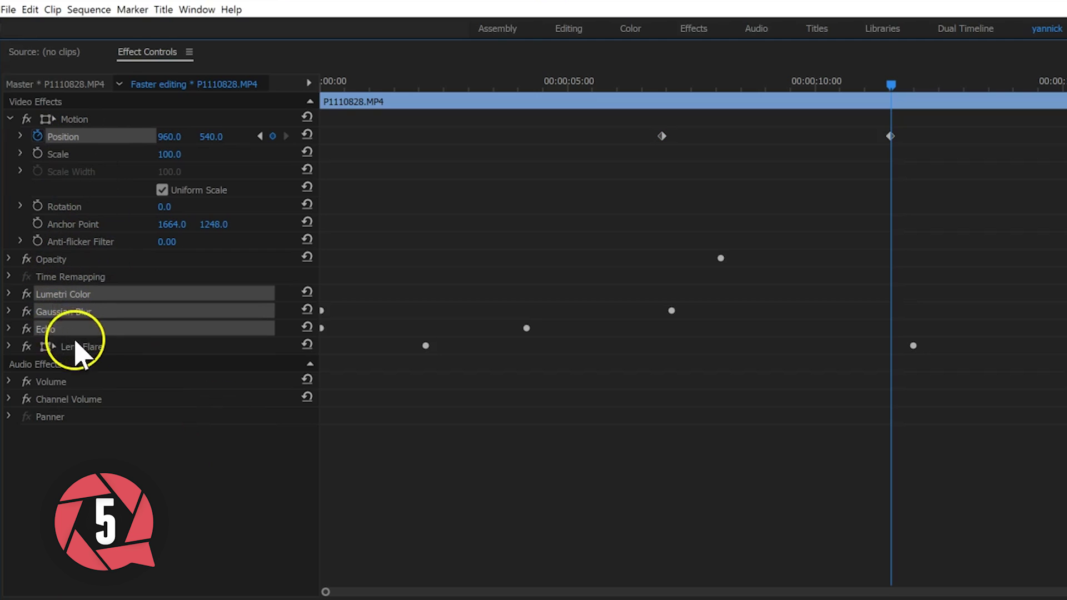
- Save the clip's selected effects from Effect Controls as the preset 'My Awesome Effect'
right_click(132, 346)
click(178, 369)
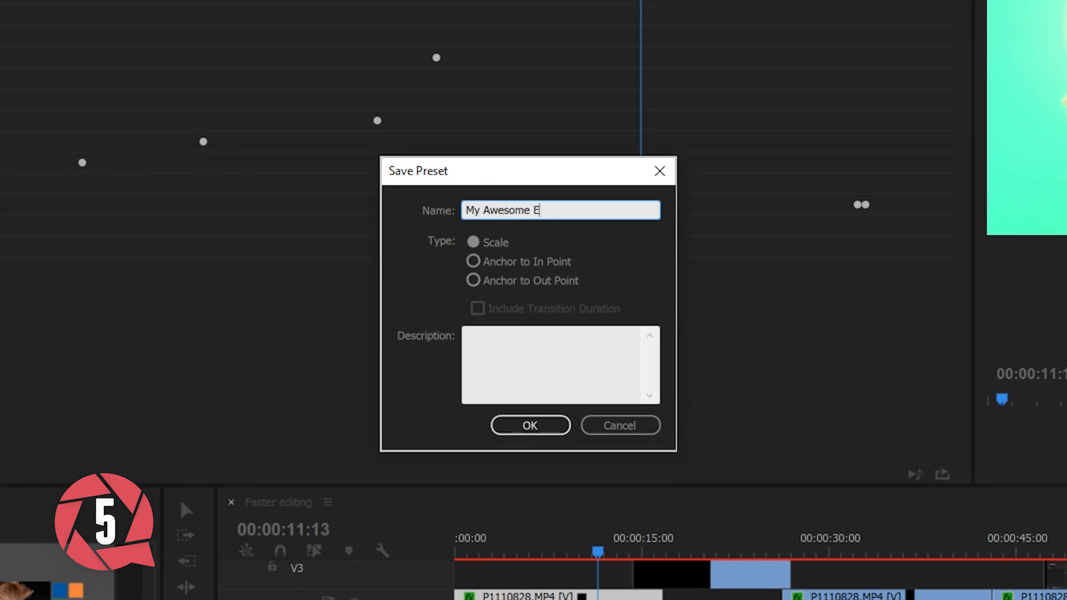
text(My Awesome Effect)
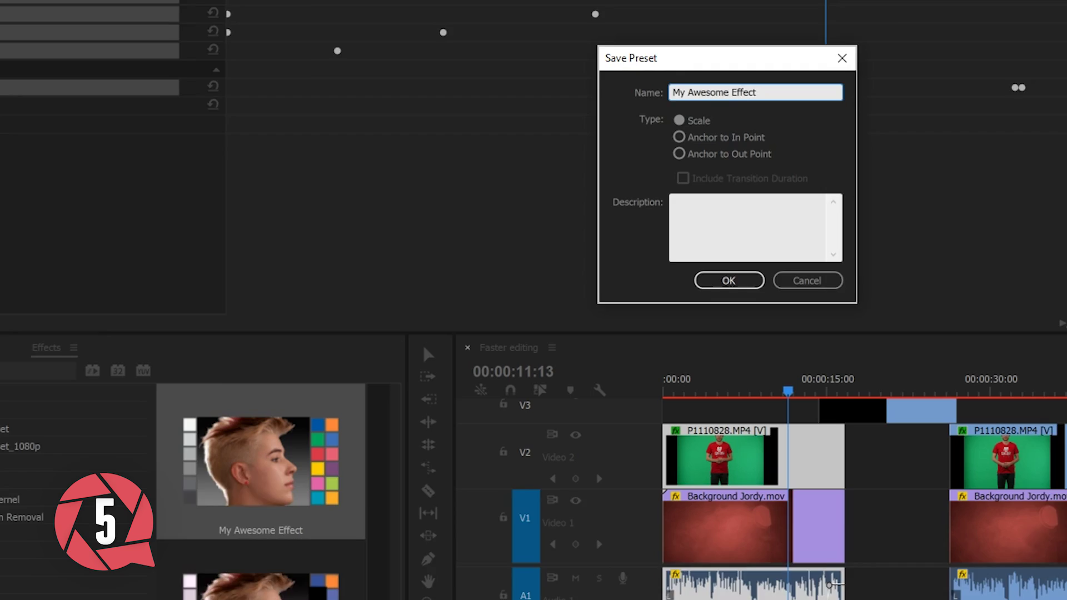
key(Return)
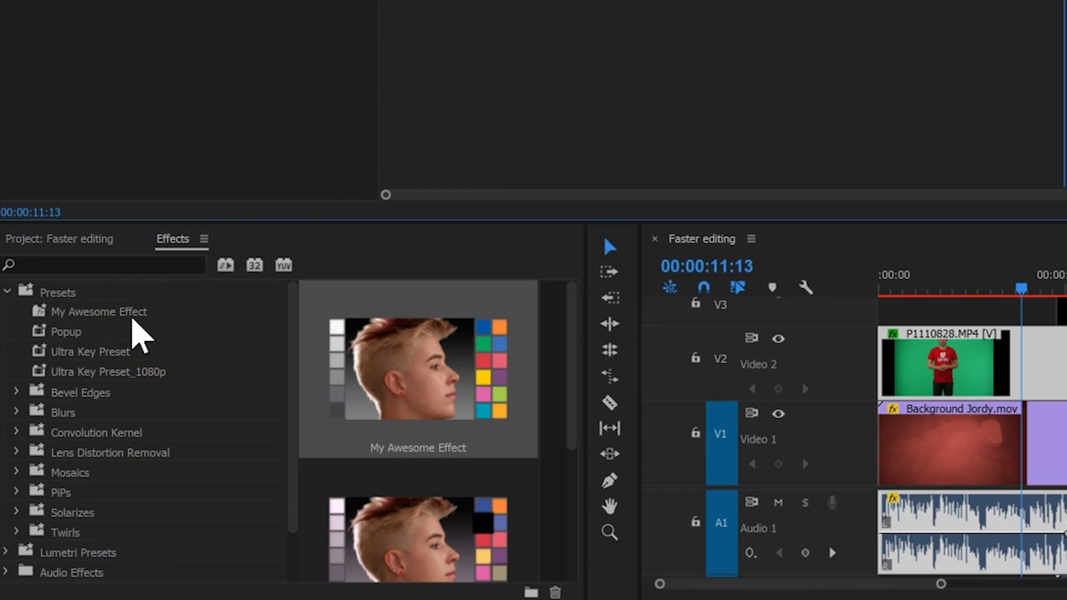